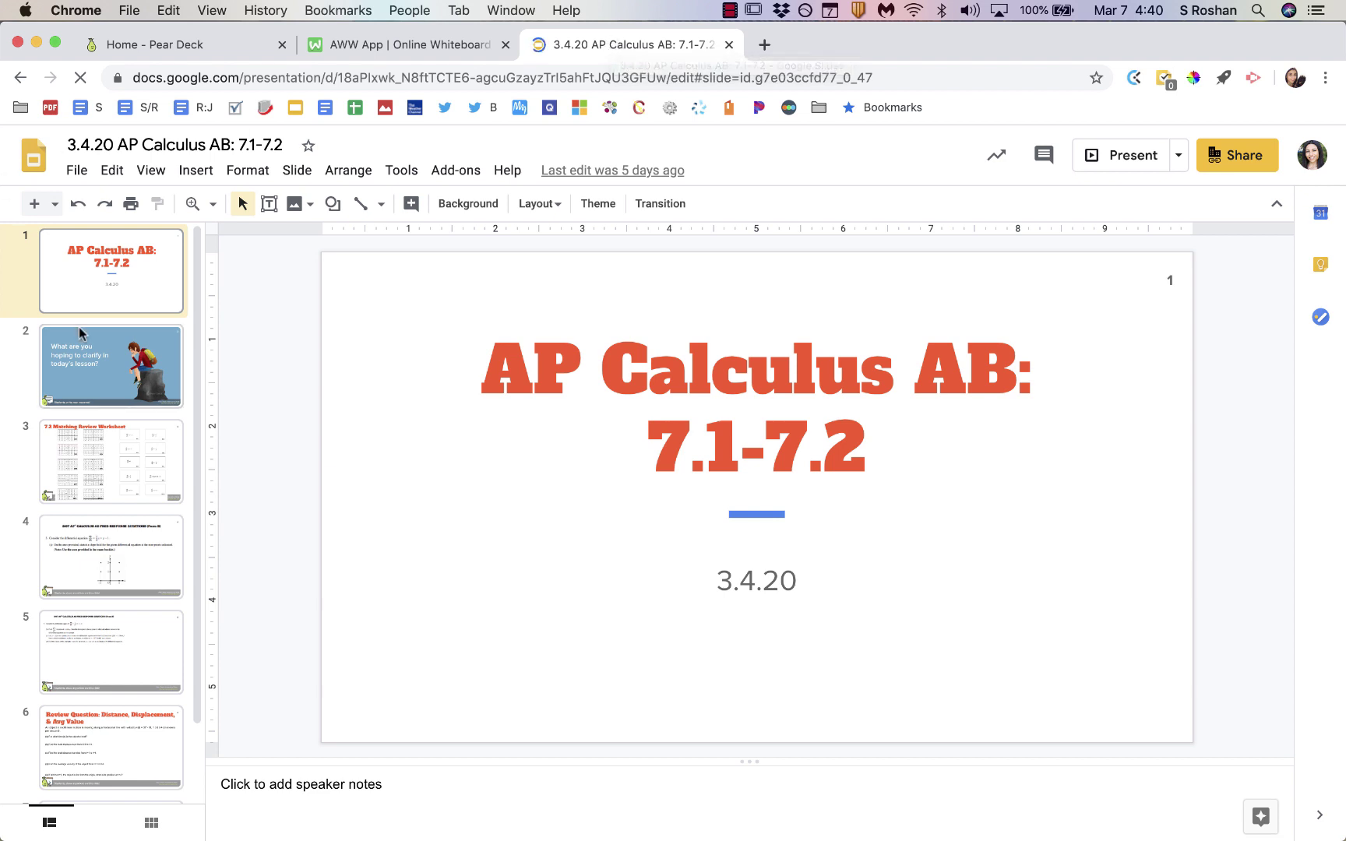
Step through slides 2 and 3 to slide 4, the 2007 AP slope-field question
click(94, 376)
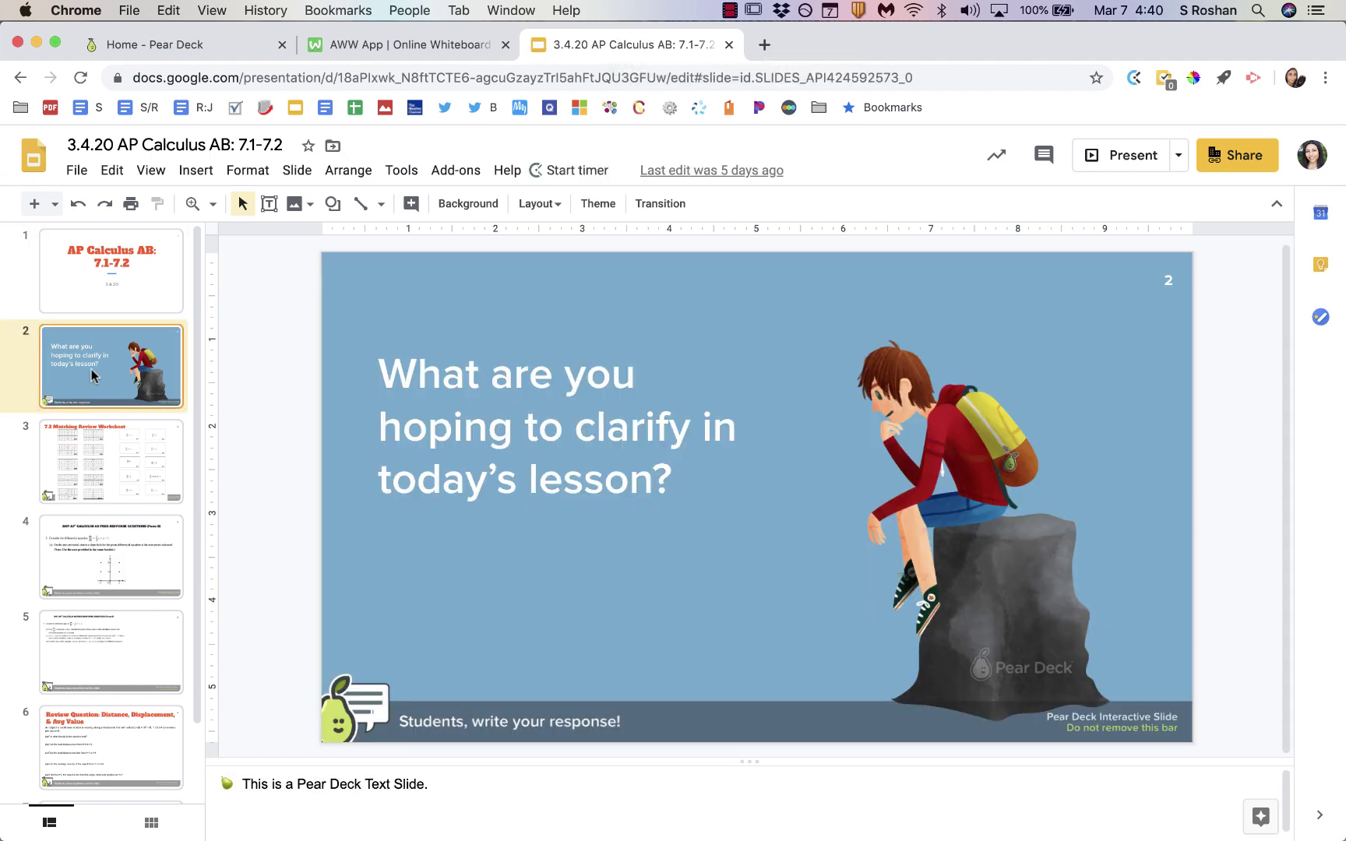
click(94, 452)
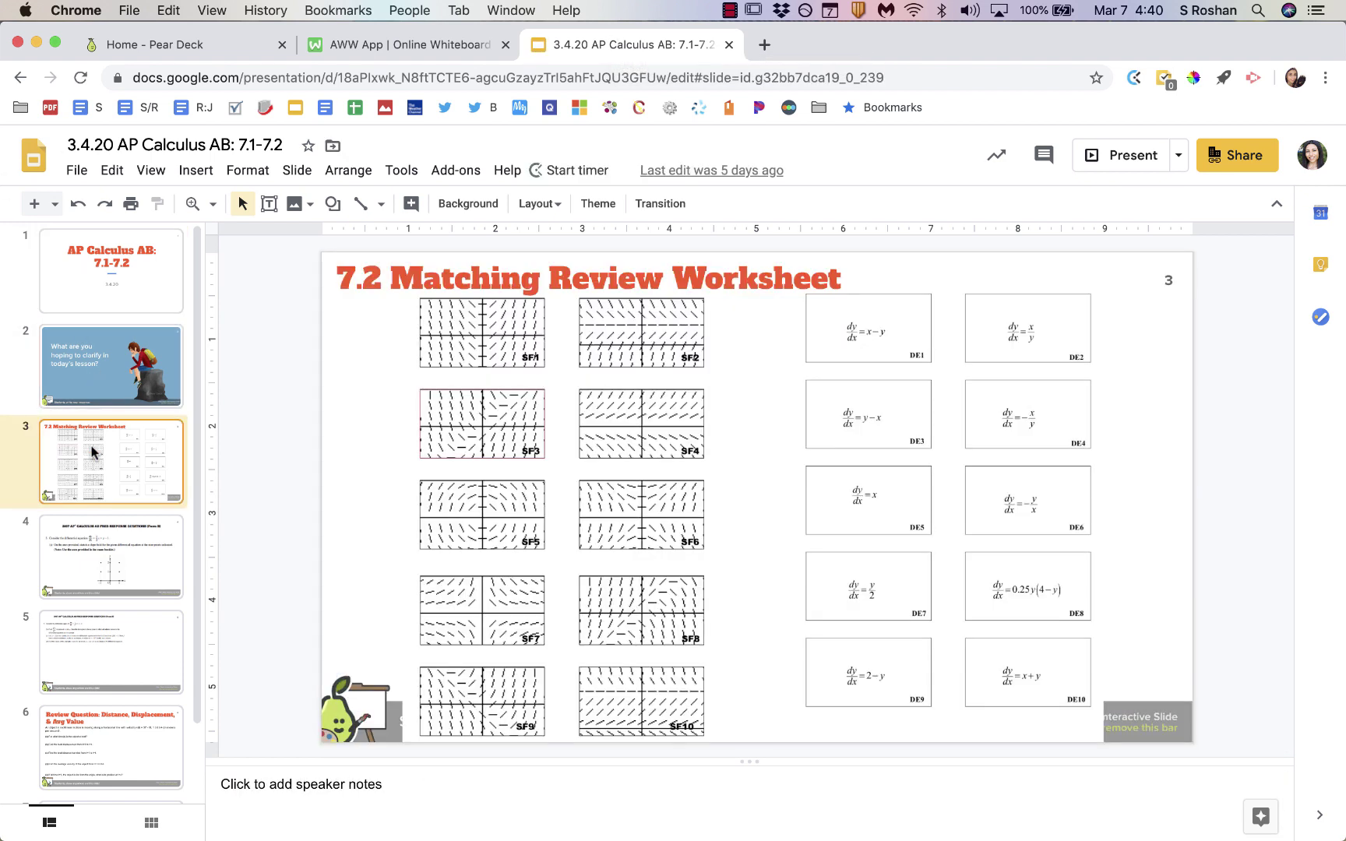
click(111, 538)
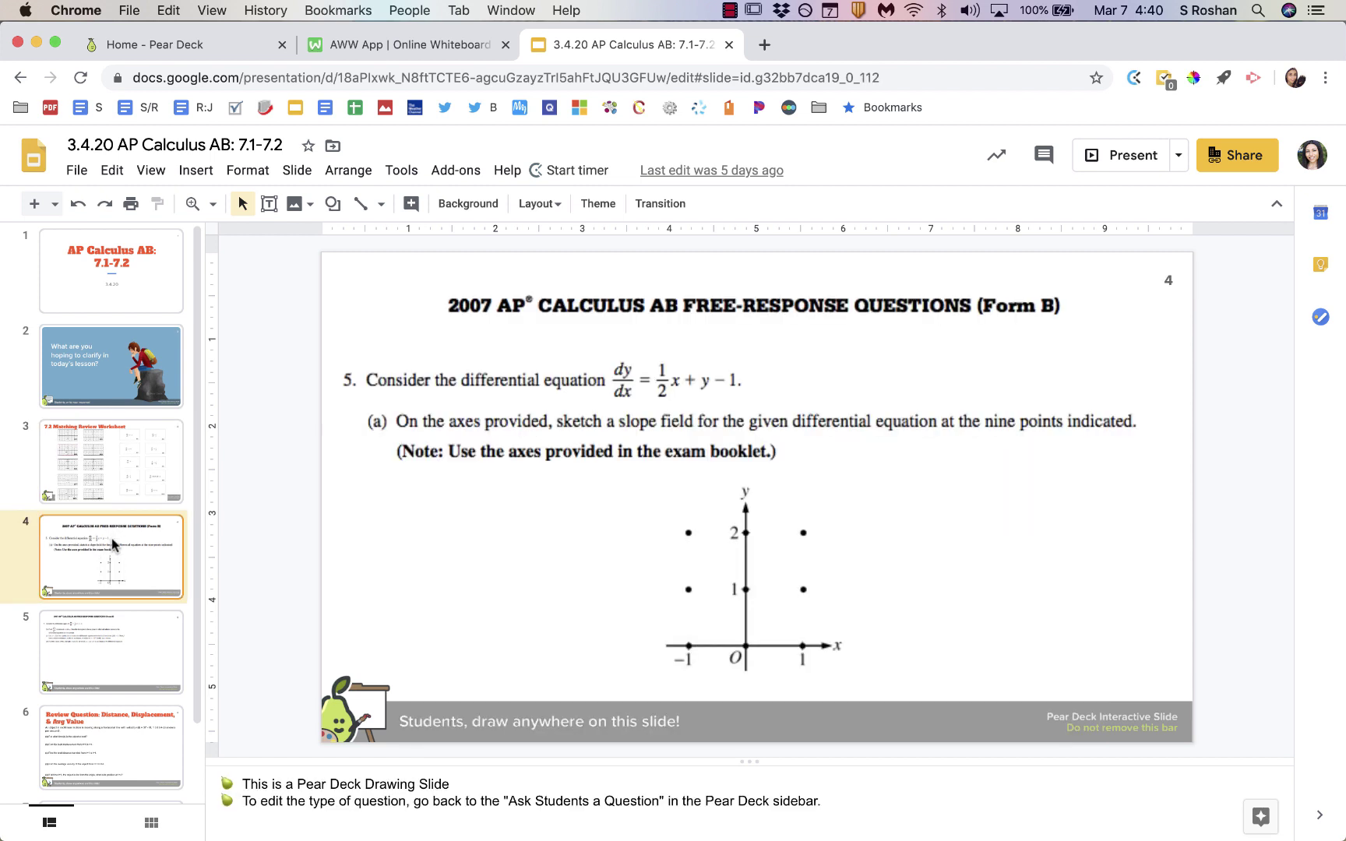
In PowerPoint, start the slide show from slide 1 and advance to the Introduction slide
click(1325, 505)
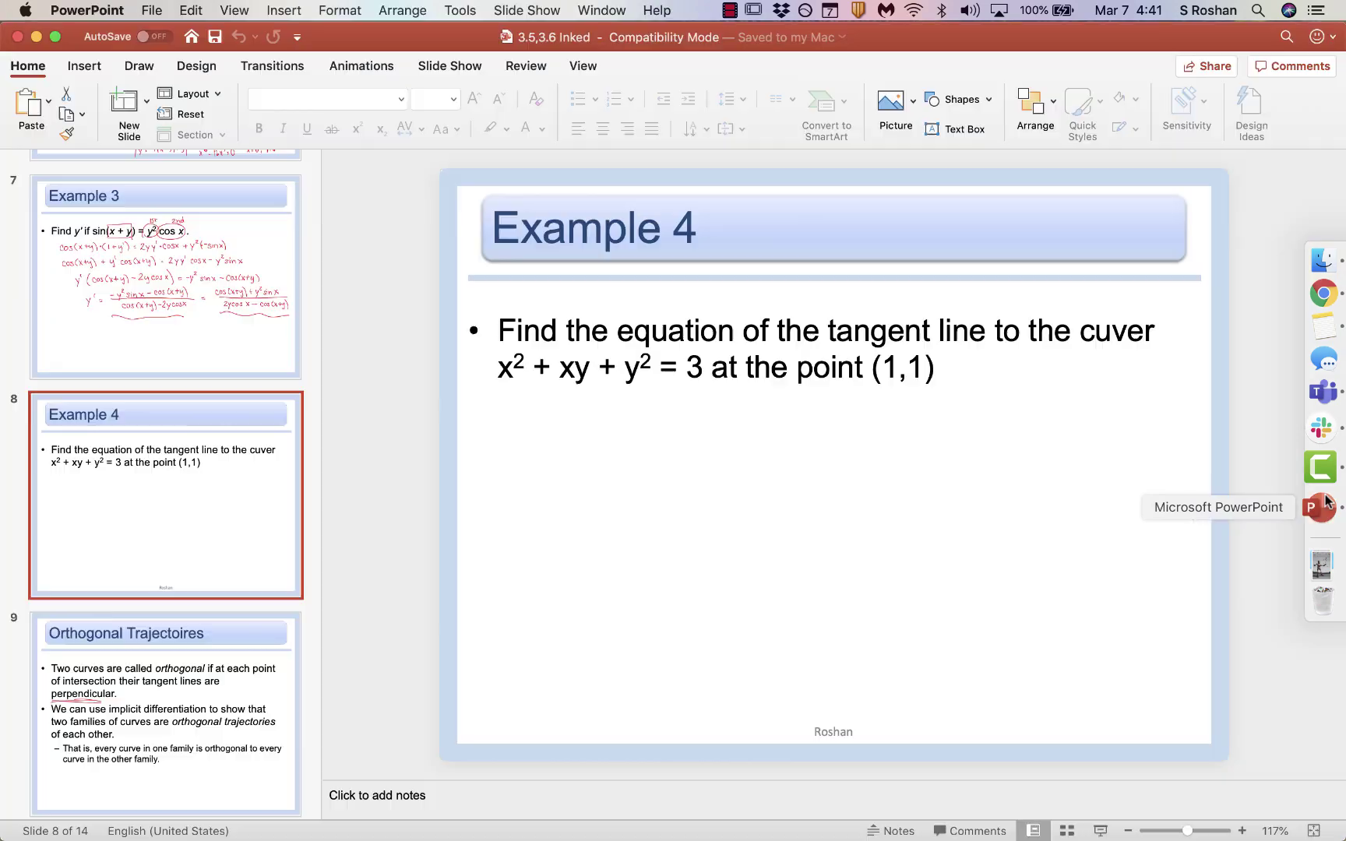
scroll(152, 327, up, 15)
click(166, 265)
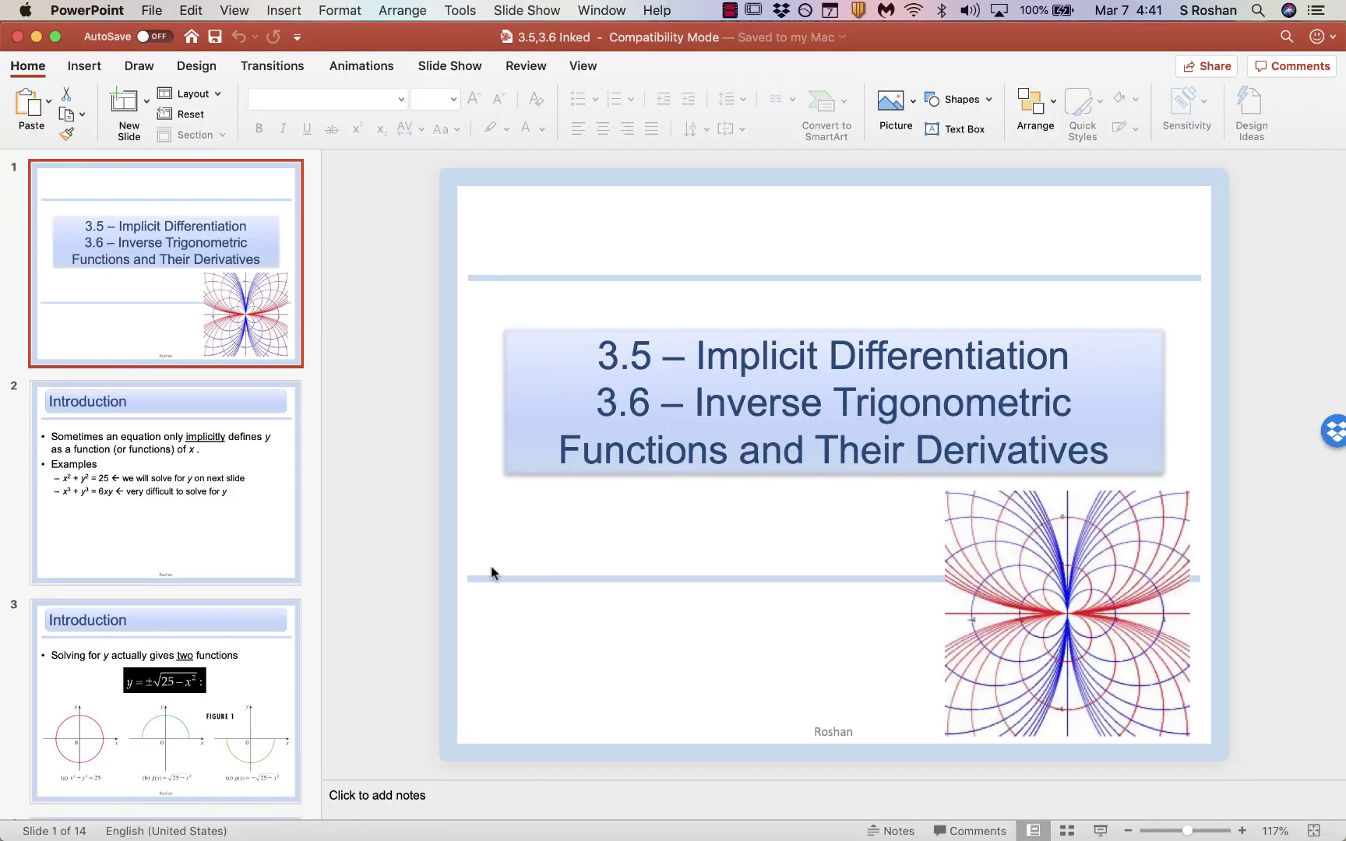
click(1100, 832)
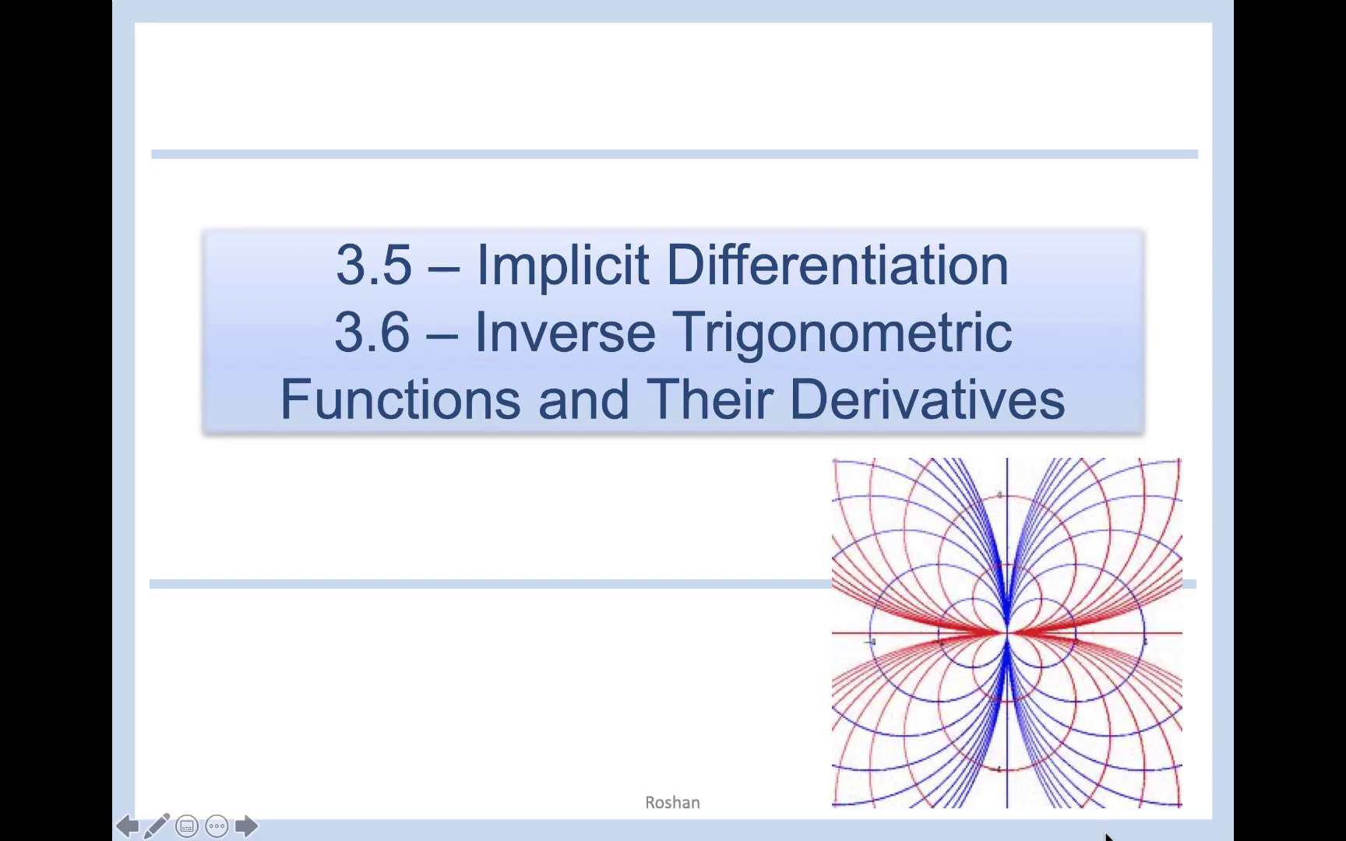
click(1106, 837)
click(1106, 838)
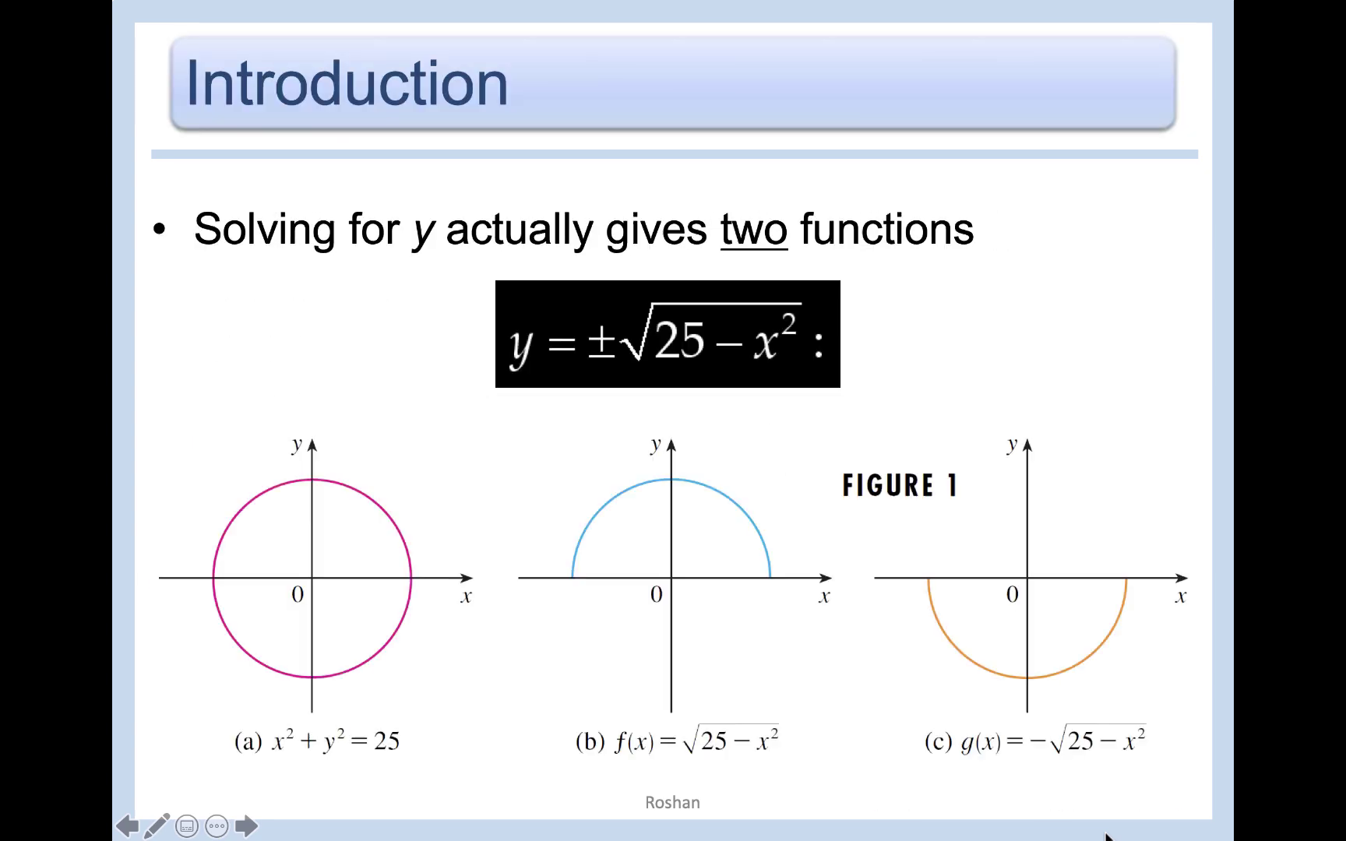
With the red pen, circle y′ and underline 'Then solve', then end the show
click(153, 829)
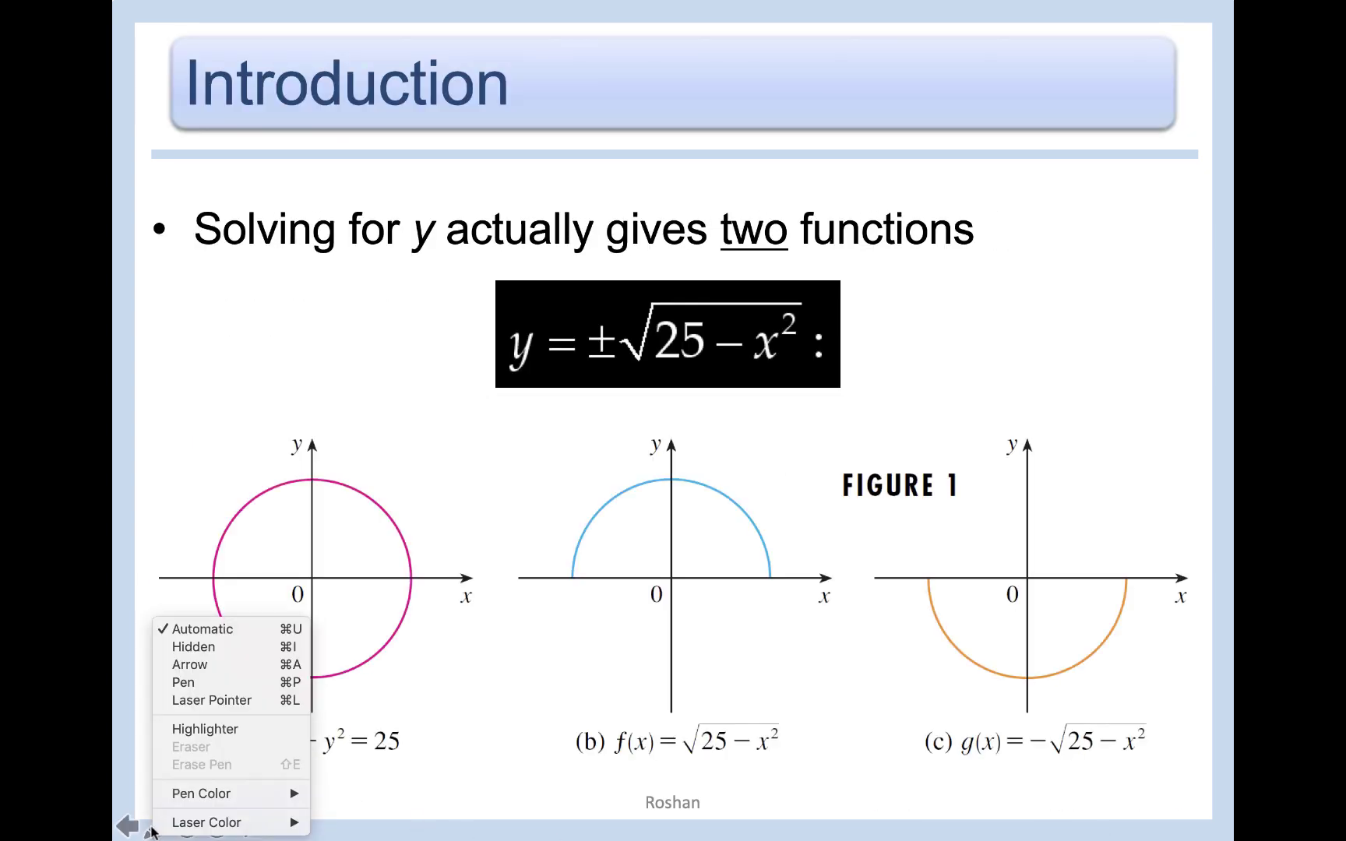
click(209, 683)
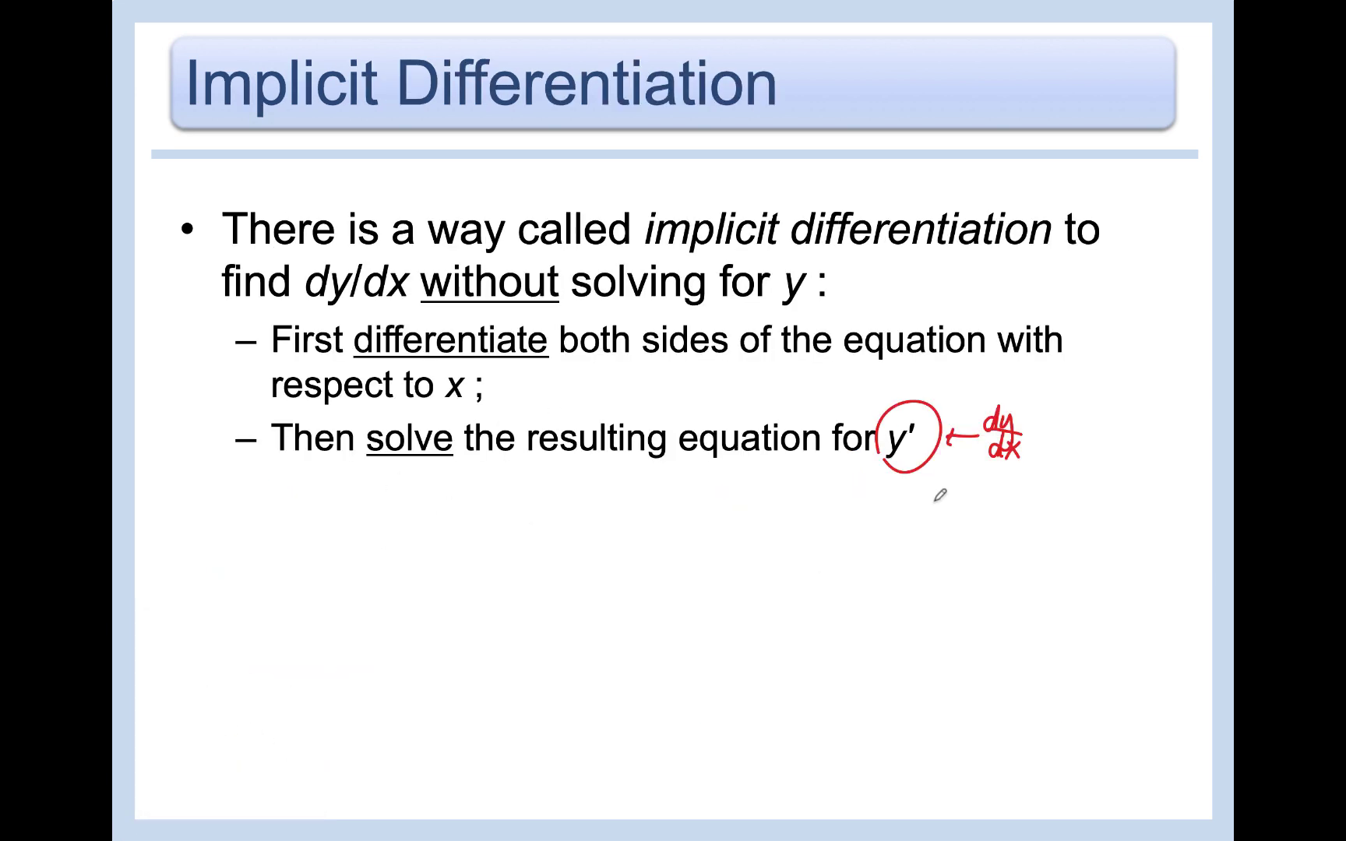
mouse_move(916, 466)
mouse_down()
mouse_move(933, 443)
mouse_move(921, 398)
mouse_move(927, 467)
mouse_move(944, 438)
mouse_move(960, 448)
mouse_up()
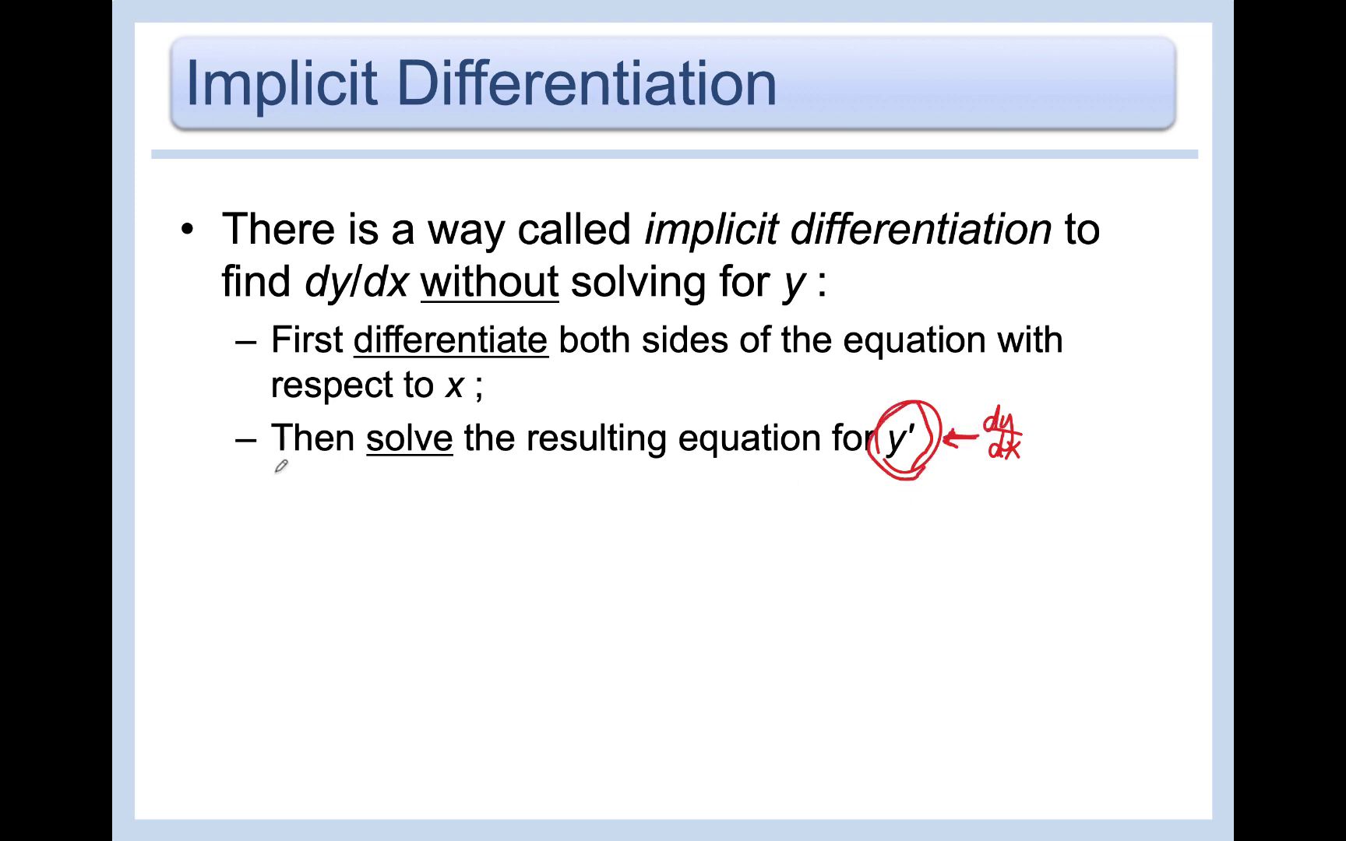
drag(274, 472, 492, 479)
mouse_move(243, 829)
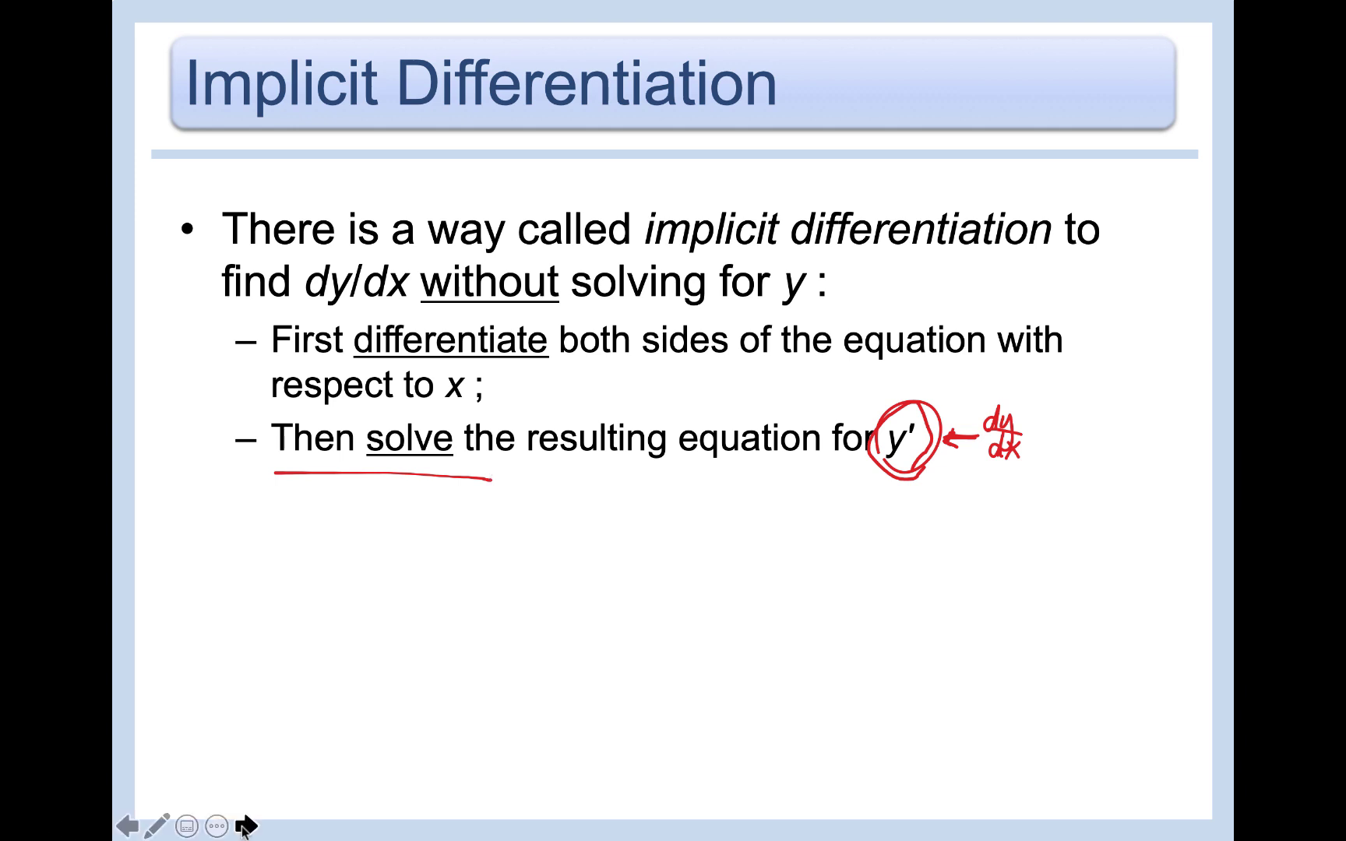
click(246, 826)
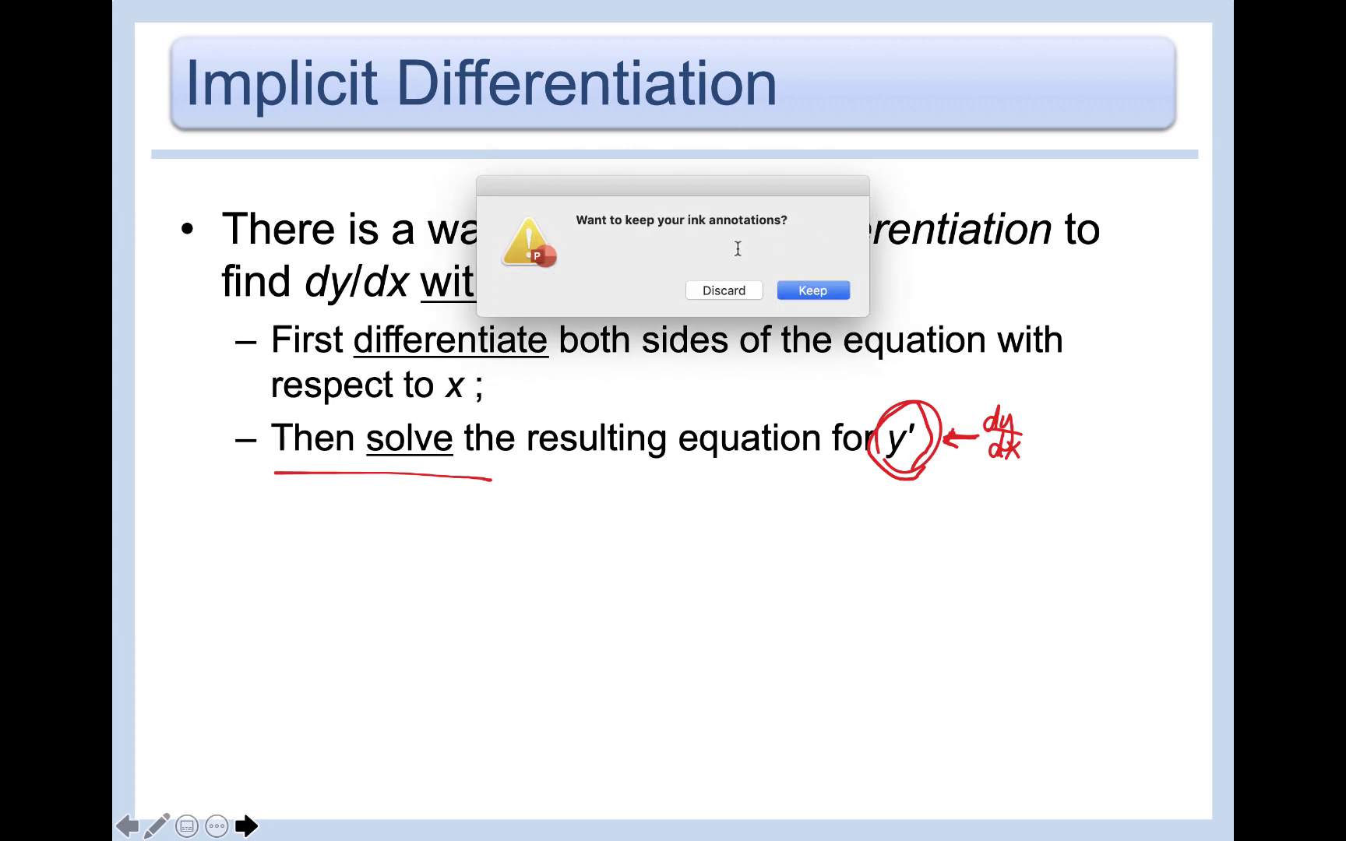
Keep the ink annotations, view slide 5 (Example 1), and switch back to Google Slides
click(803, 289)
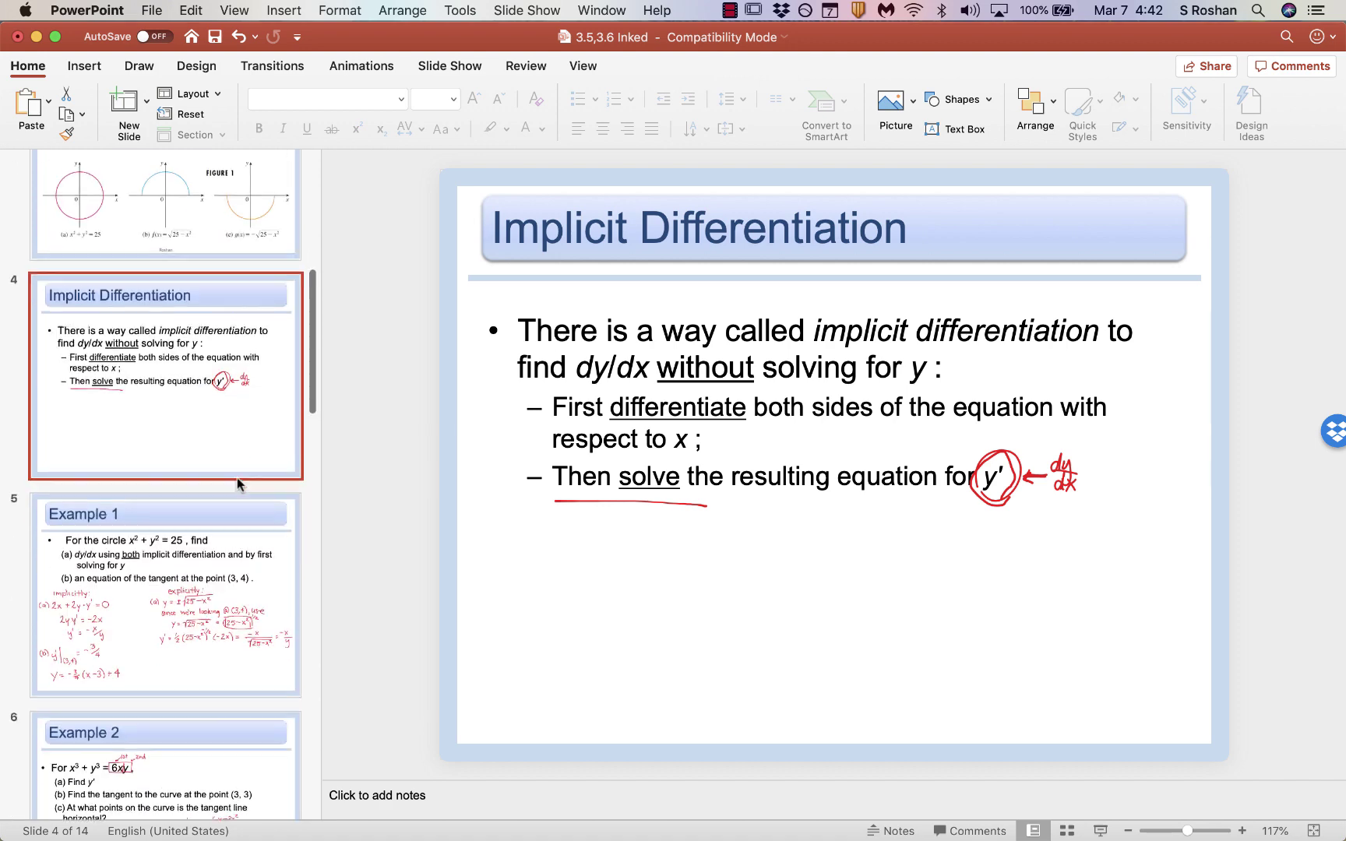
scroll(237, 483, down, 1)
click(211, 572)
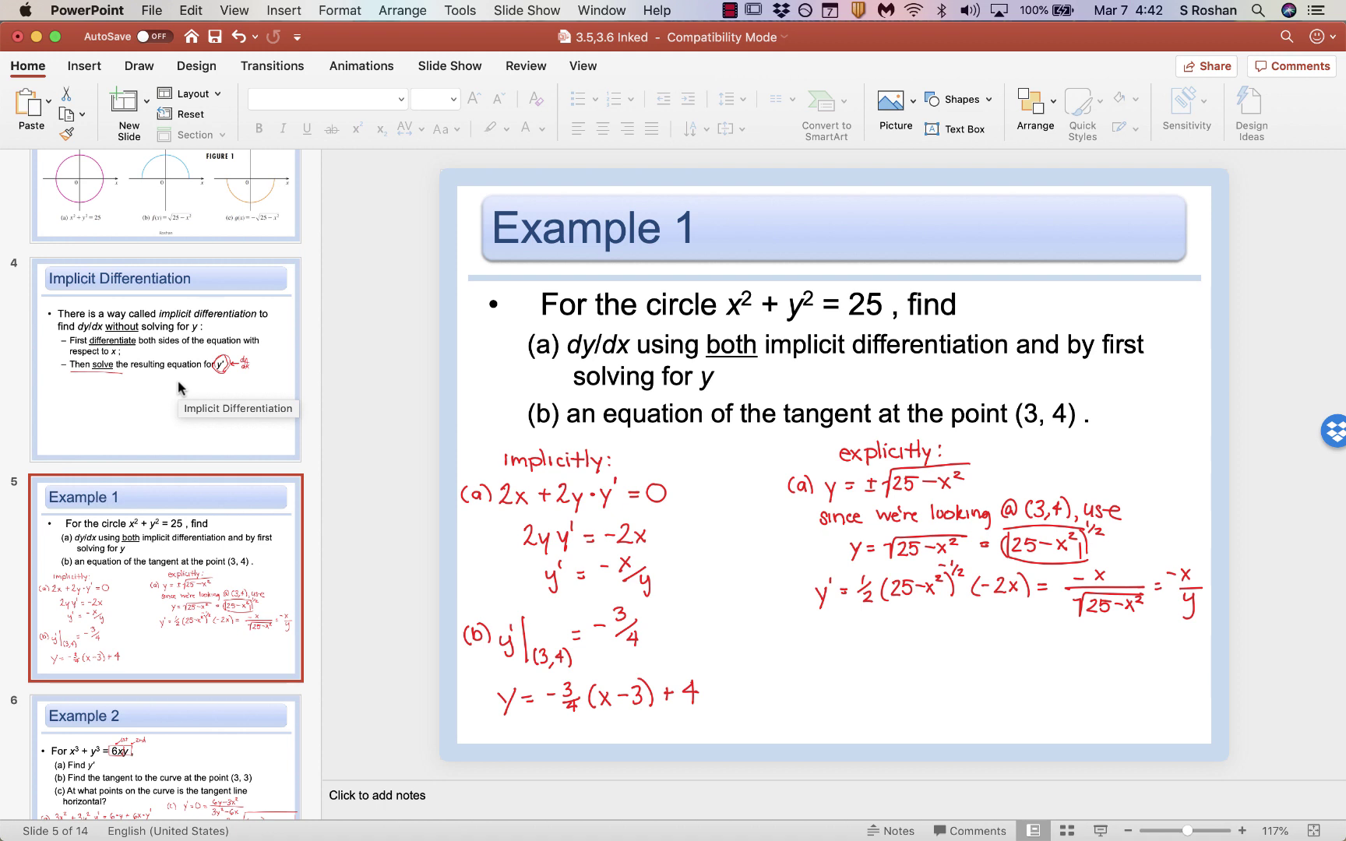
key(super+Tab)
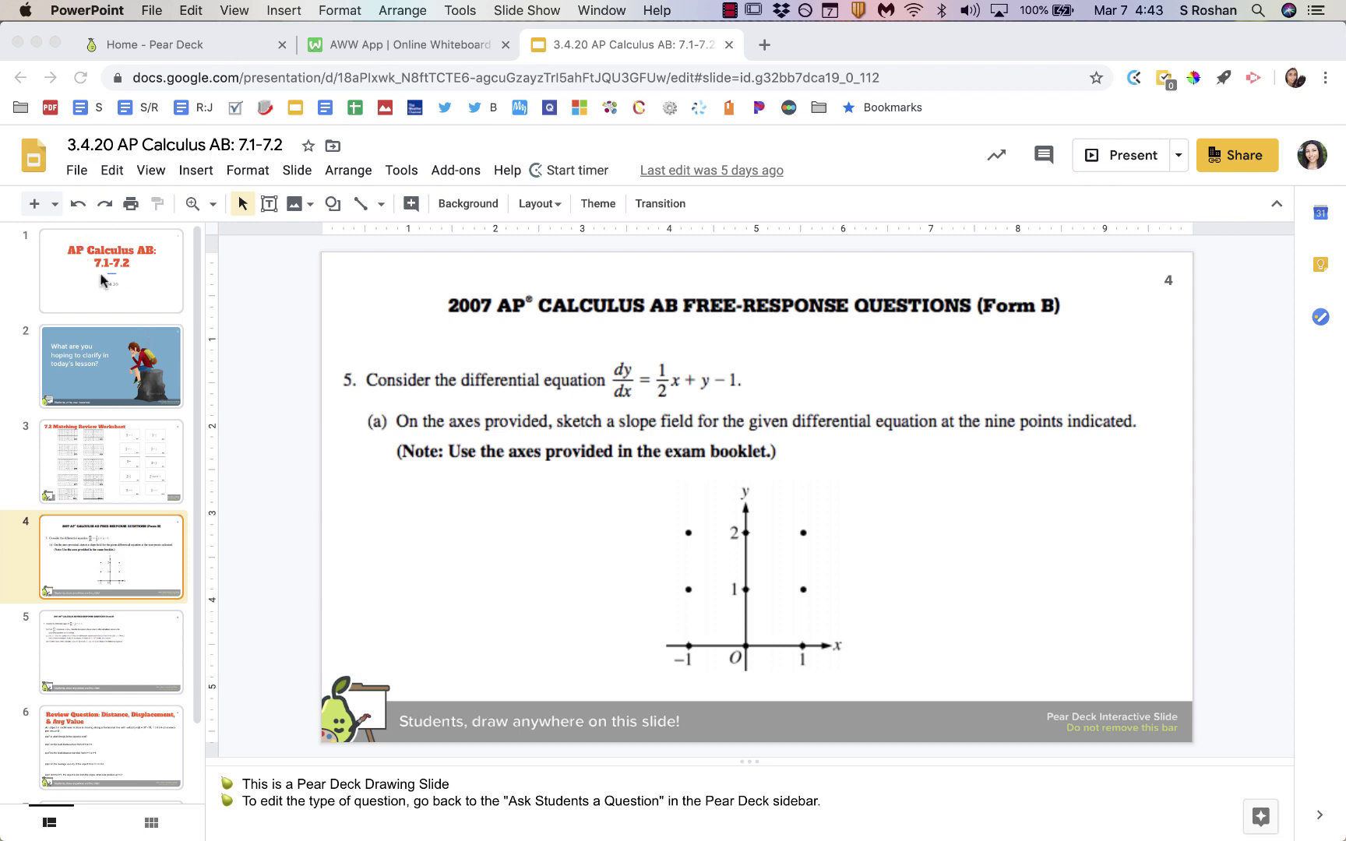
Open the Pear Deck add-on sidebar and launch the deck as a live Present Lesson session
click(130, 275)
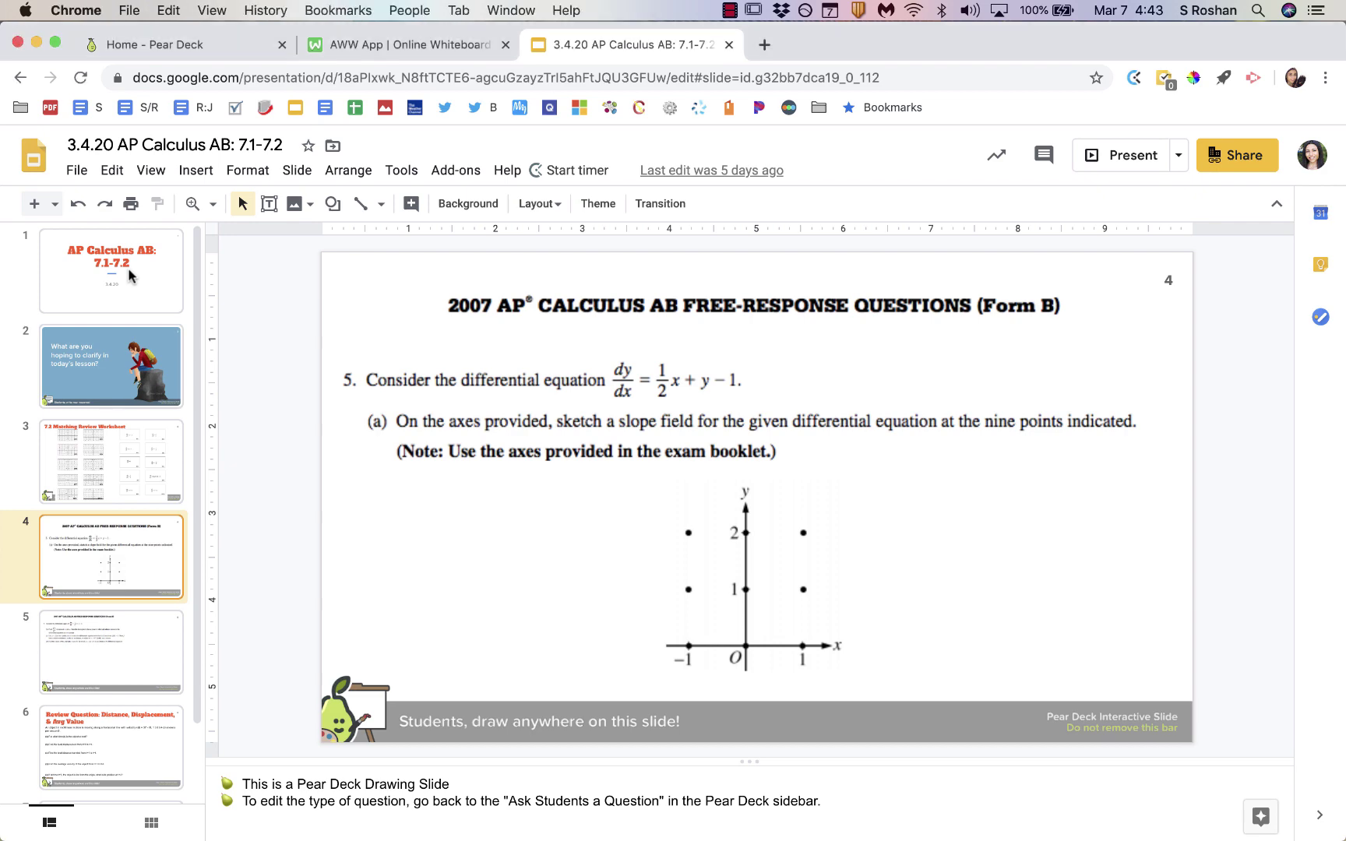
click(458, 170)
mouse_move(543, 256)
click(804, 263)
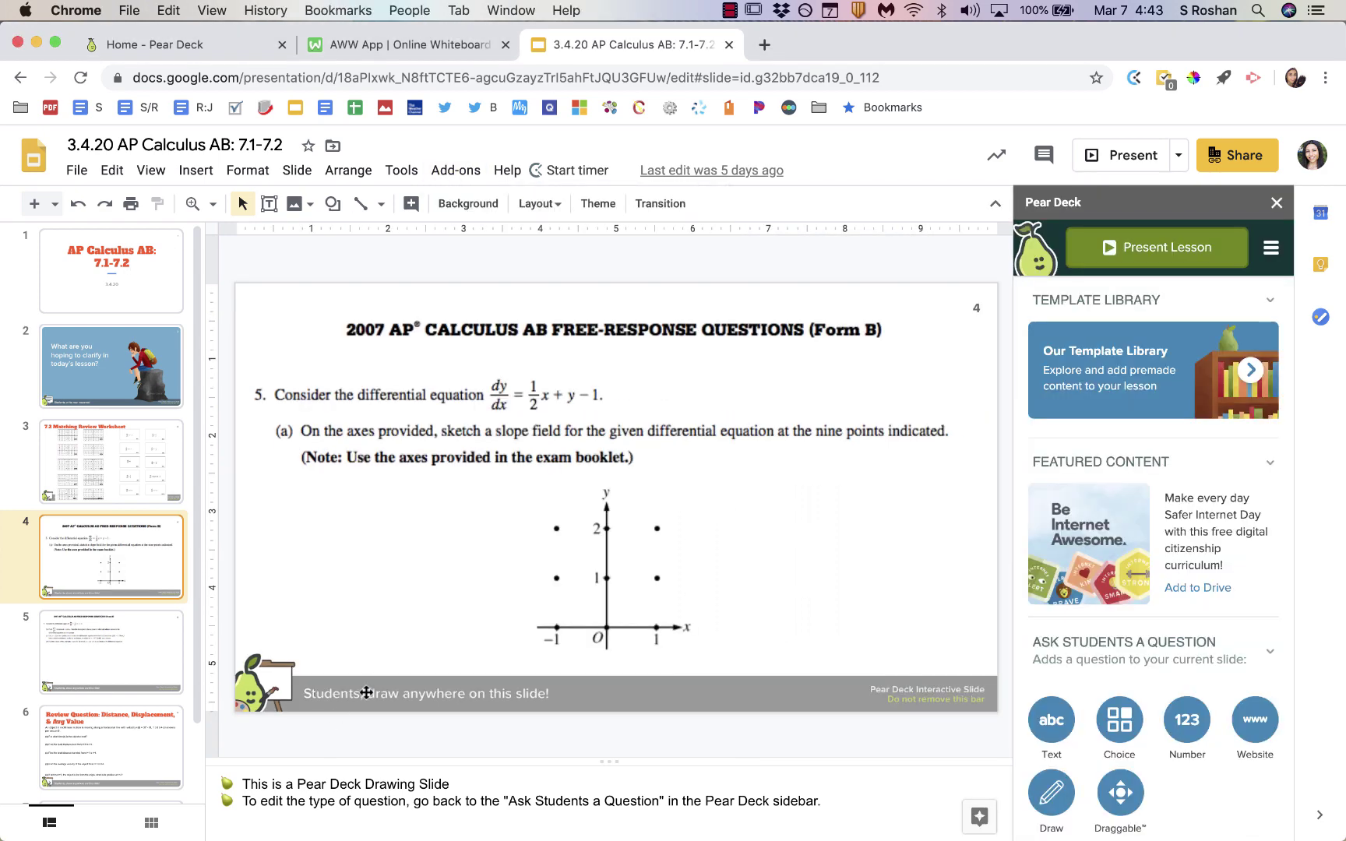
click(367, 693)
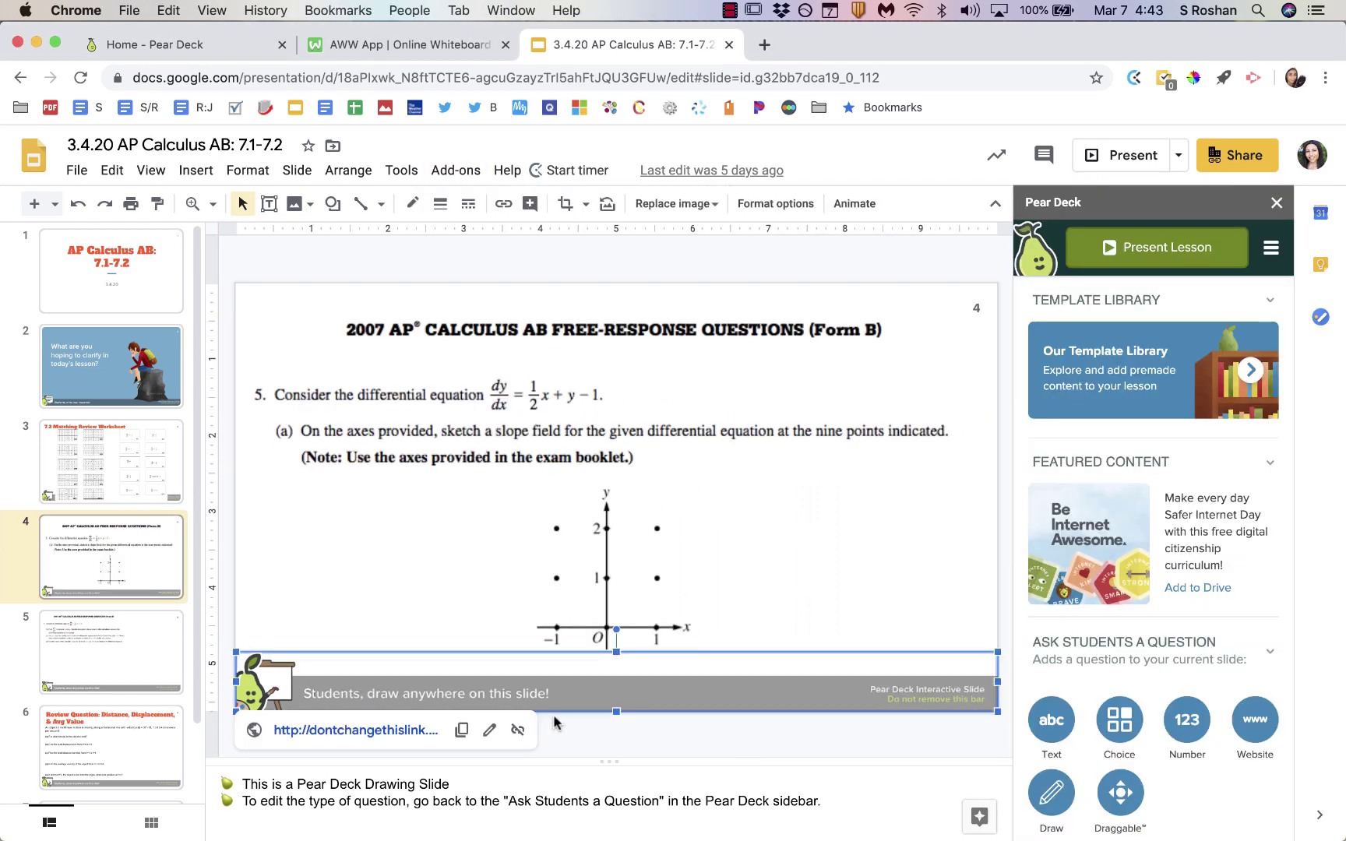
click(109, 481)
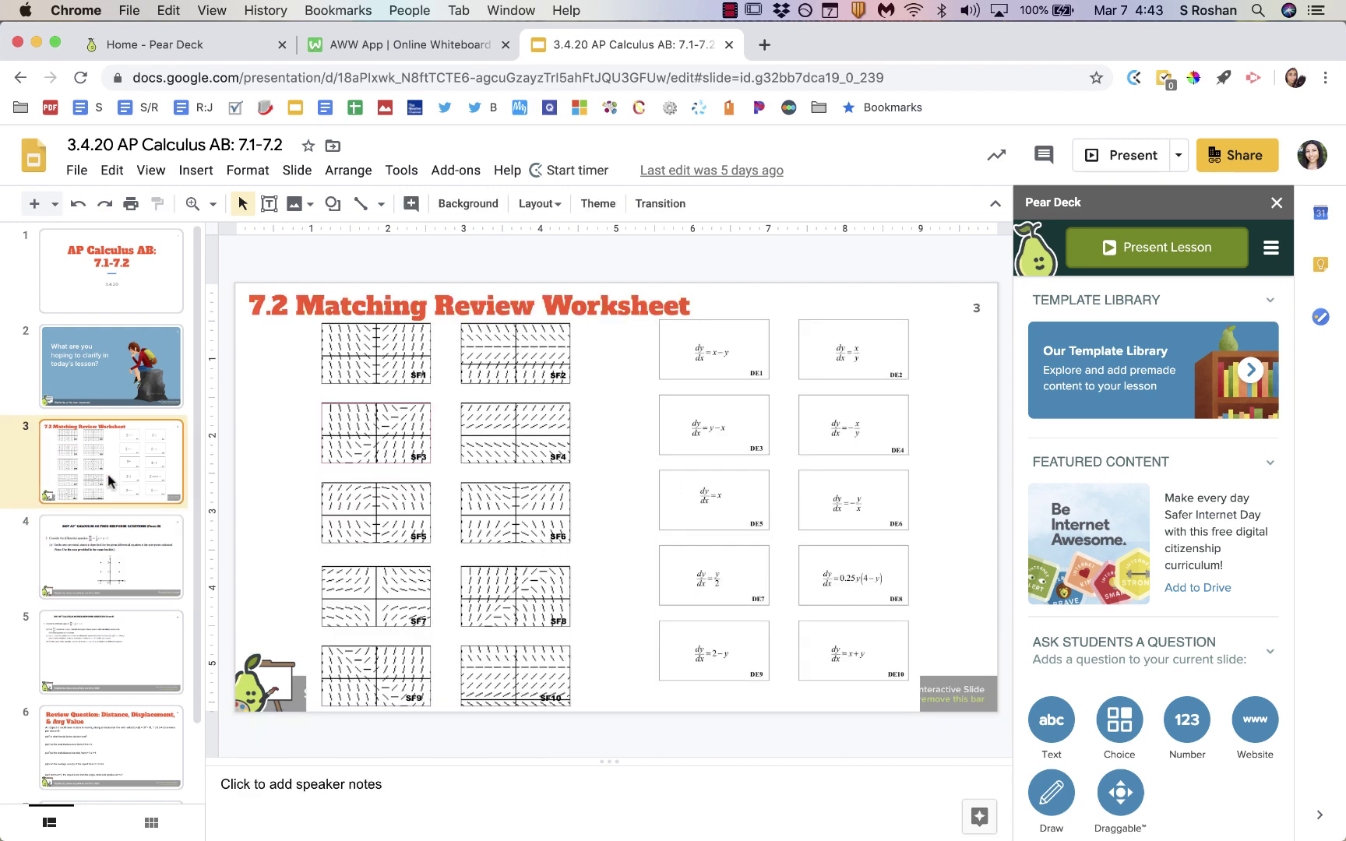
click(1156, 249)
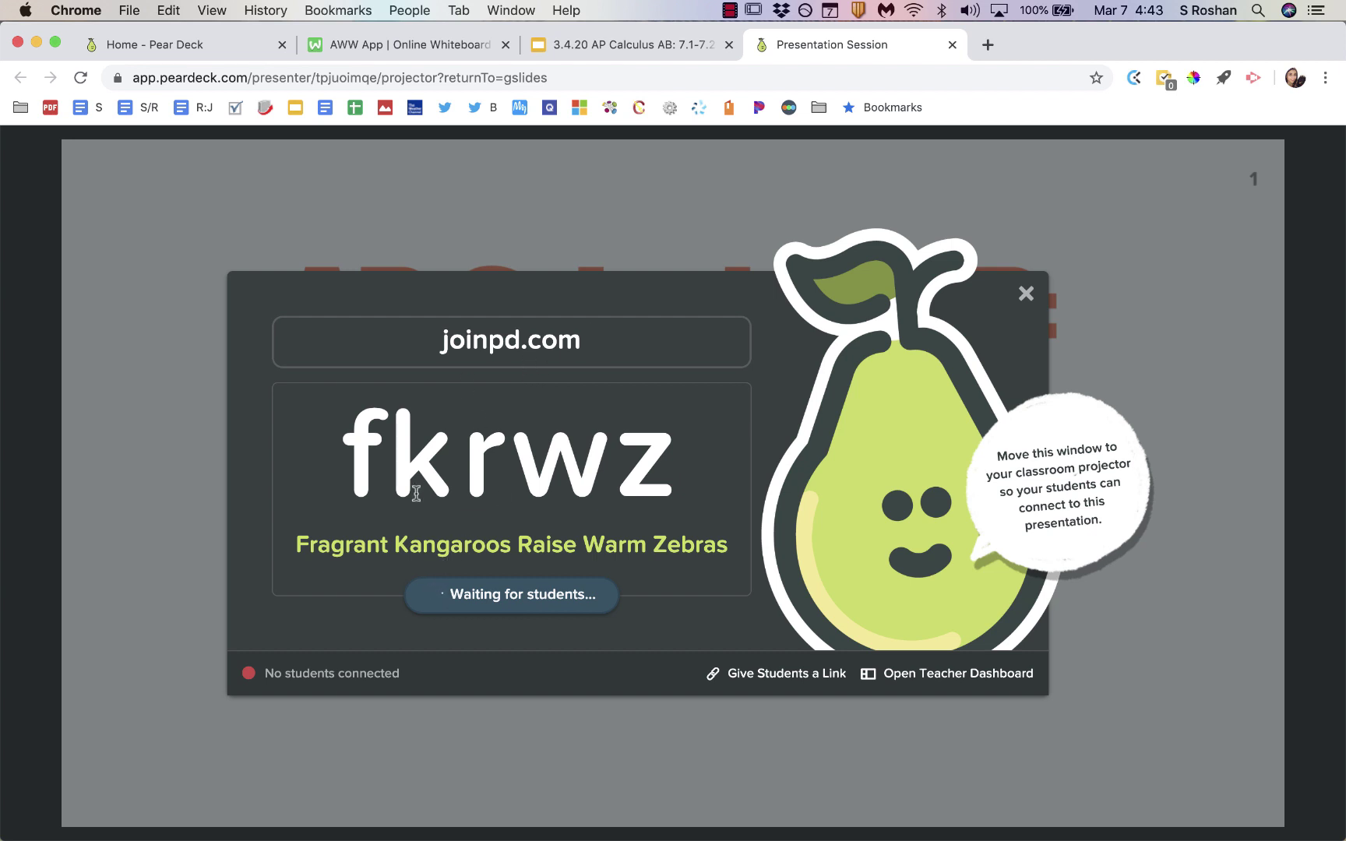
Dismiss the student join screen and advance the session to slide 2, the clarify question
click(1025, 294)
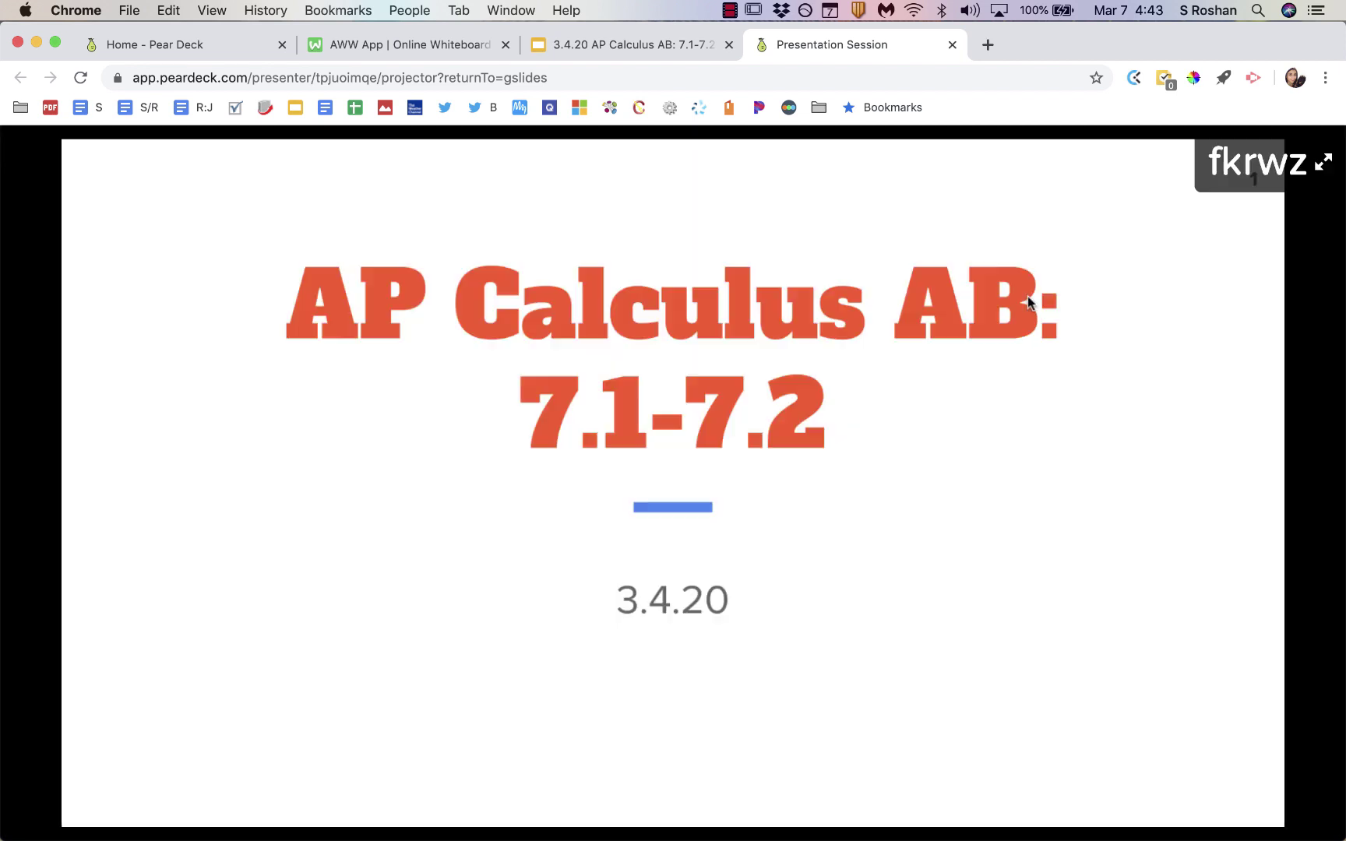
click(122, 807)
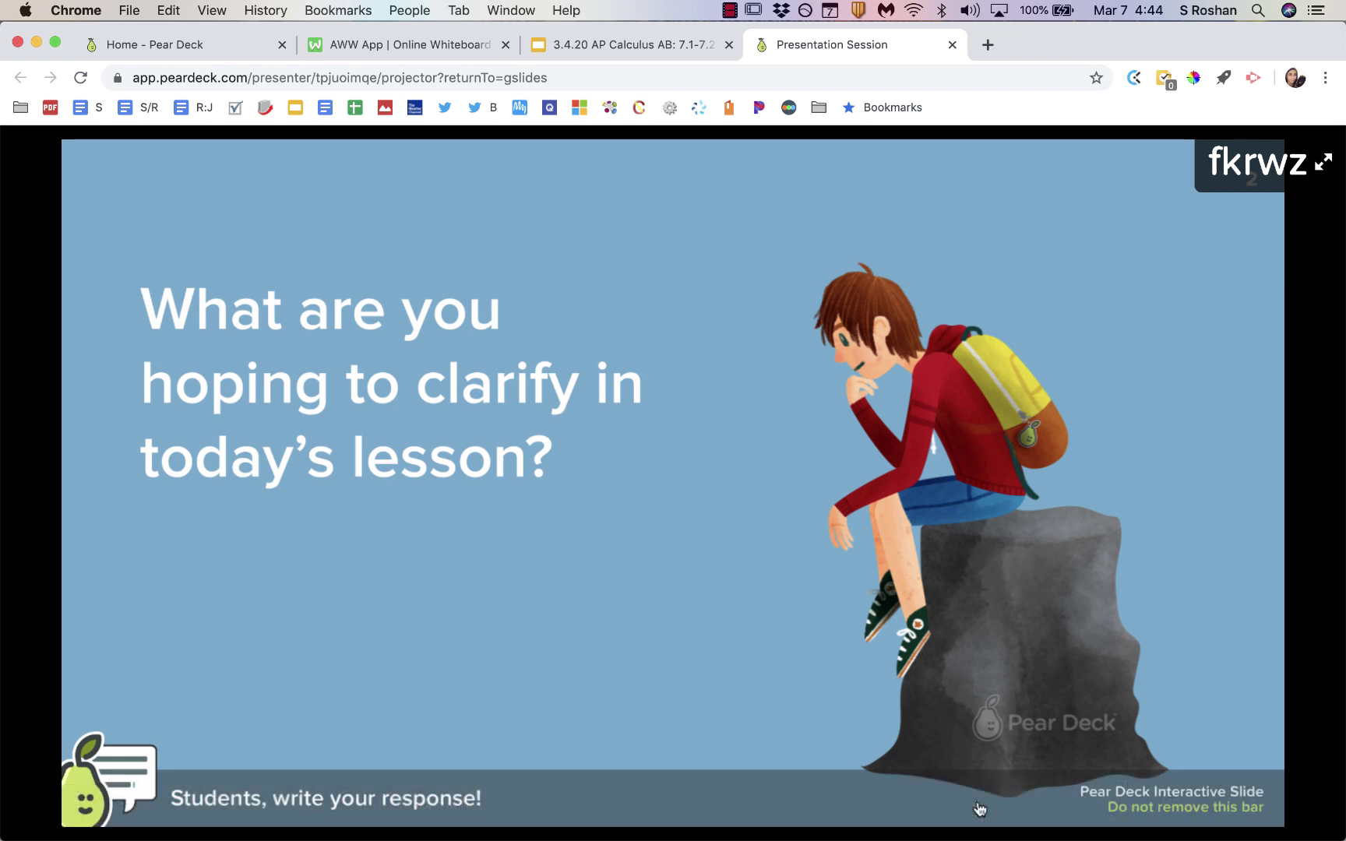
mouse_move(983, 794)
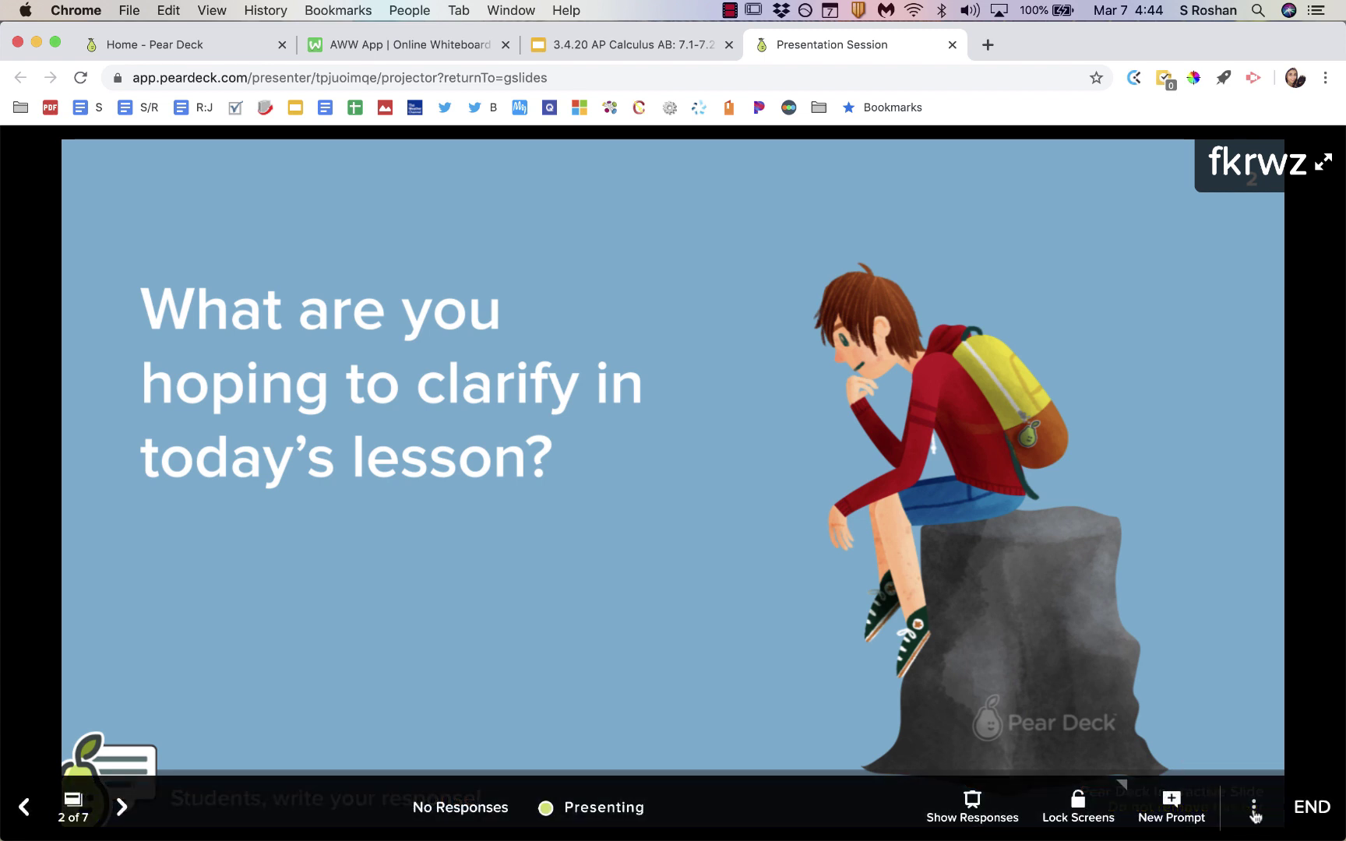
Turn on Student-Paced mode from the session menu and acknowledge the notice
click(1254, 812)
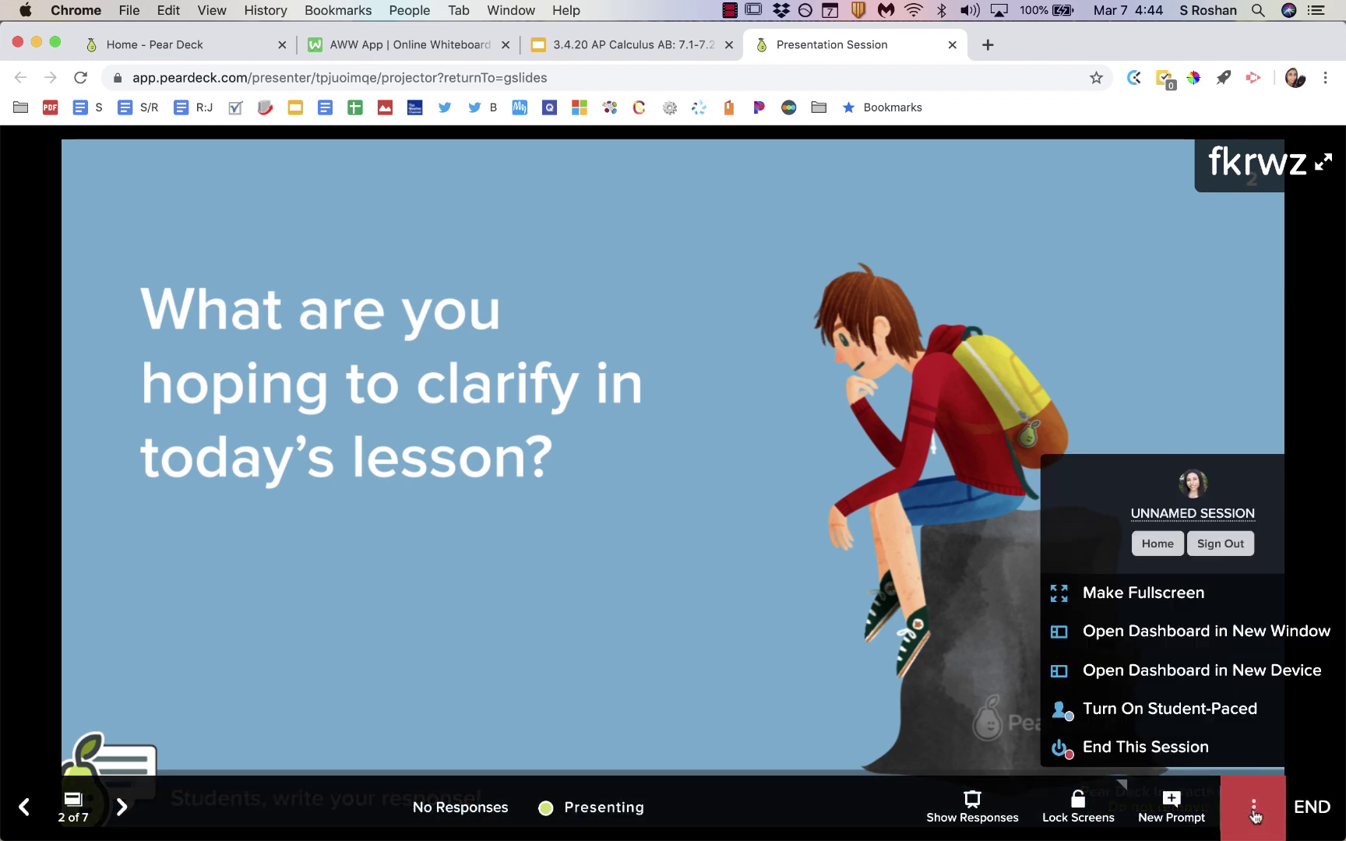
click(1234, 723)
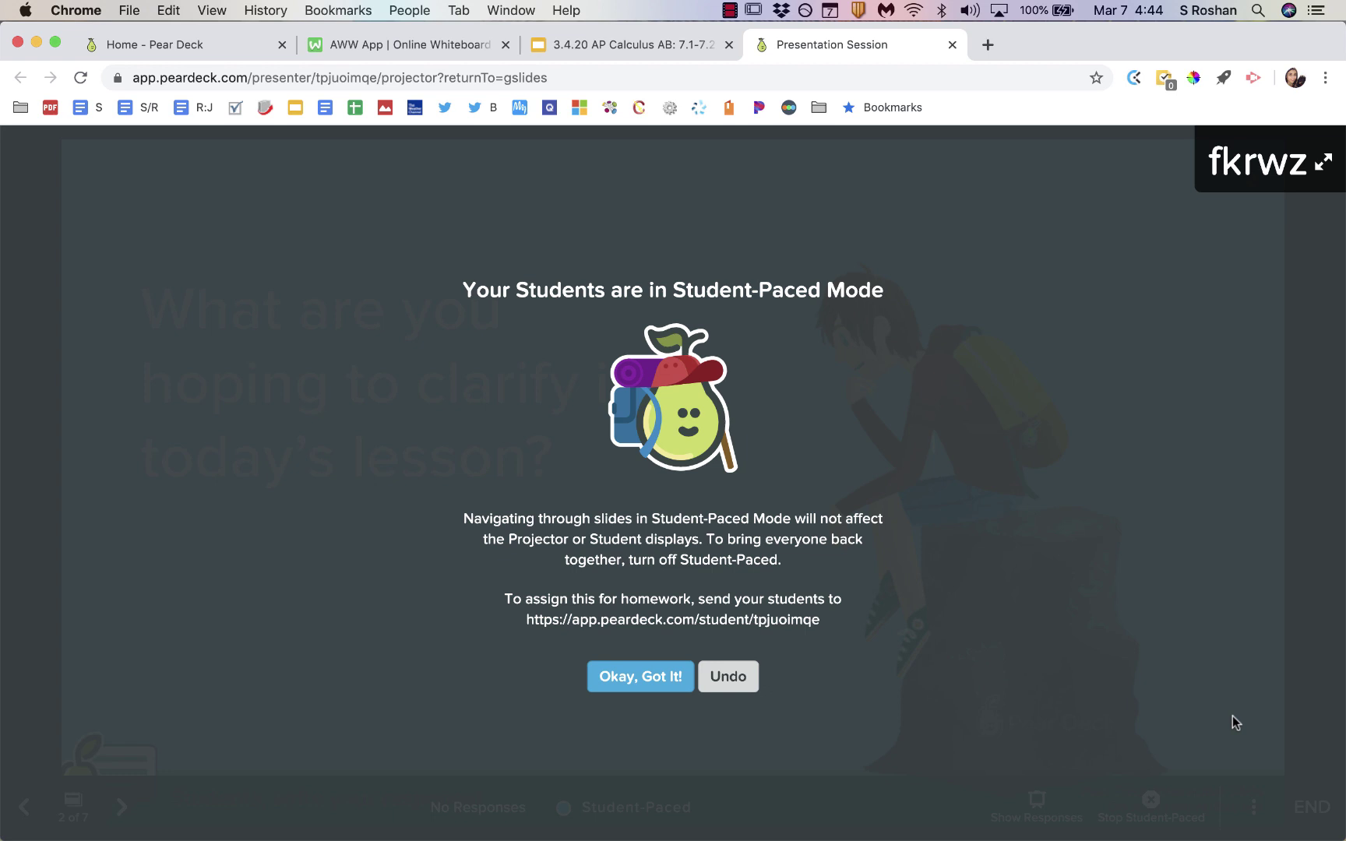
click(643, 679)
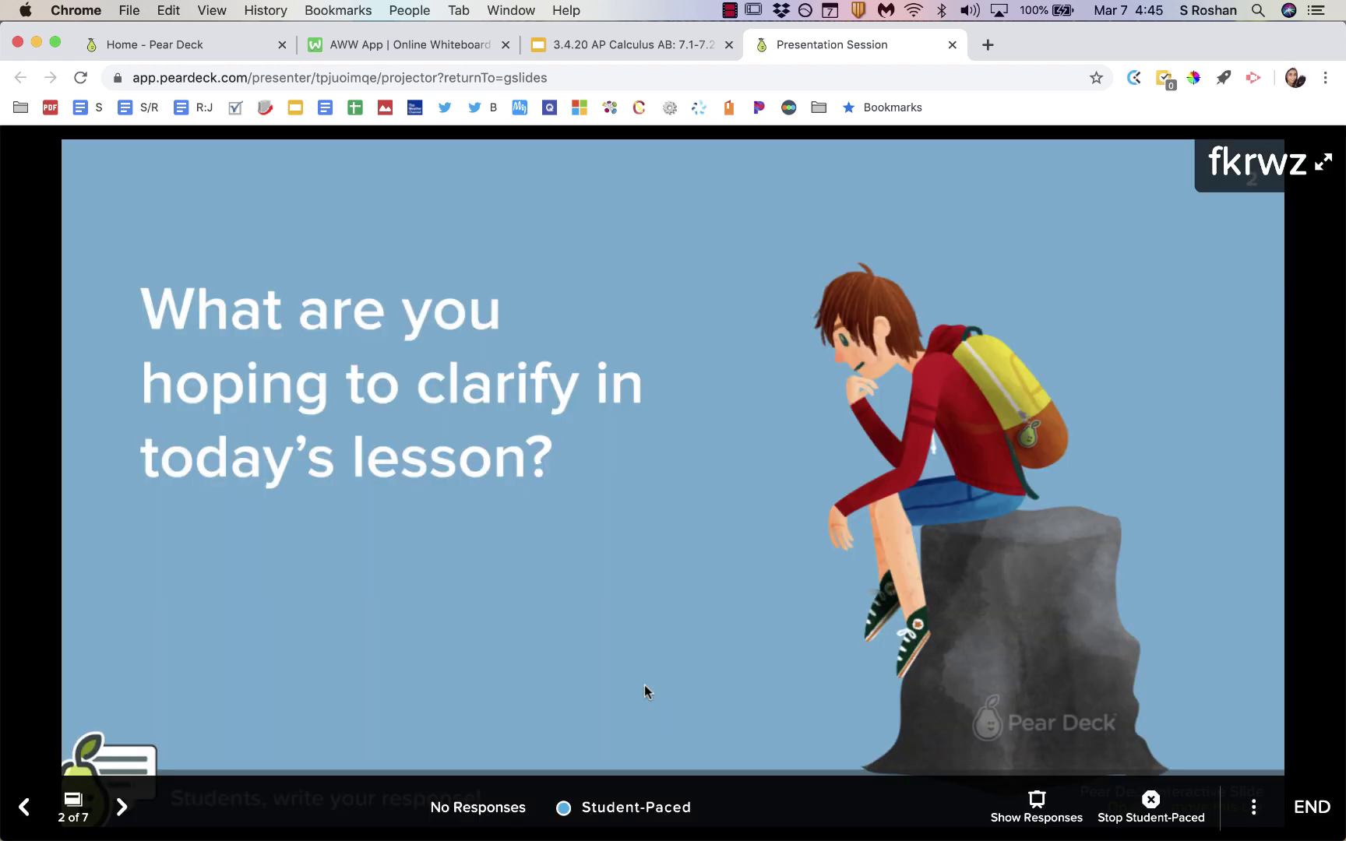
Copy the student join link from the join code screen and paste it into a new tab
click(1249, 164)
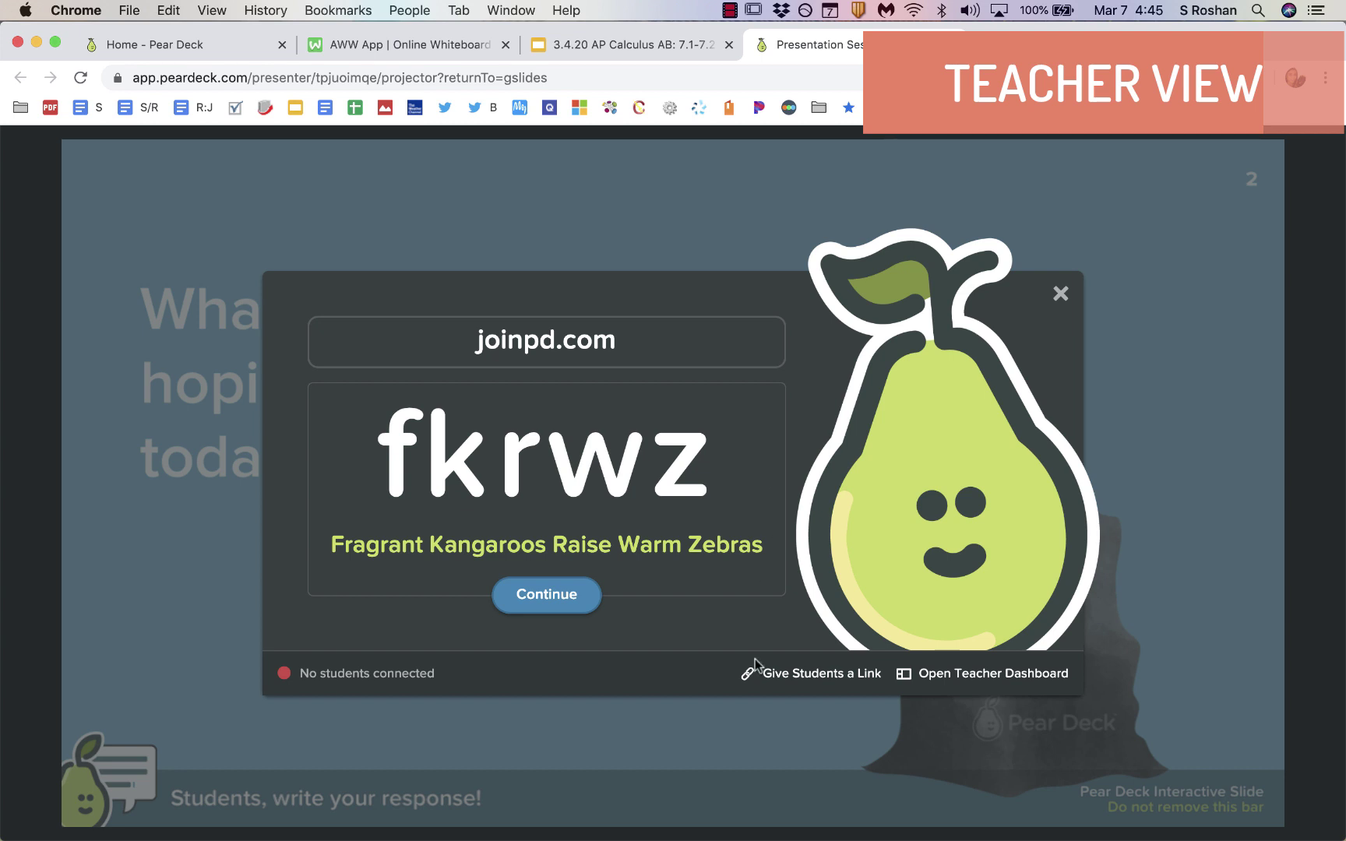
click(804, 679)
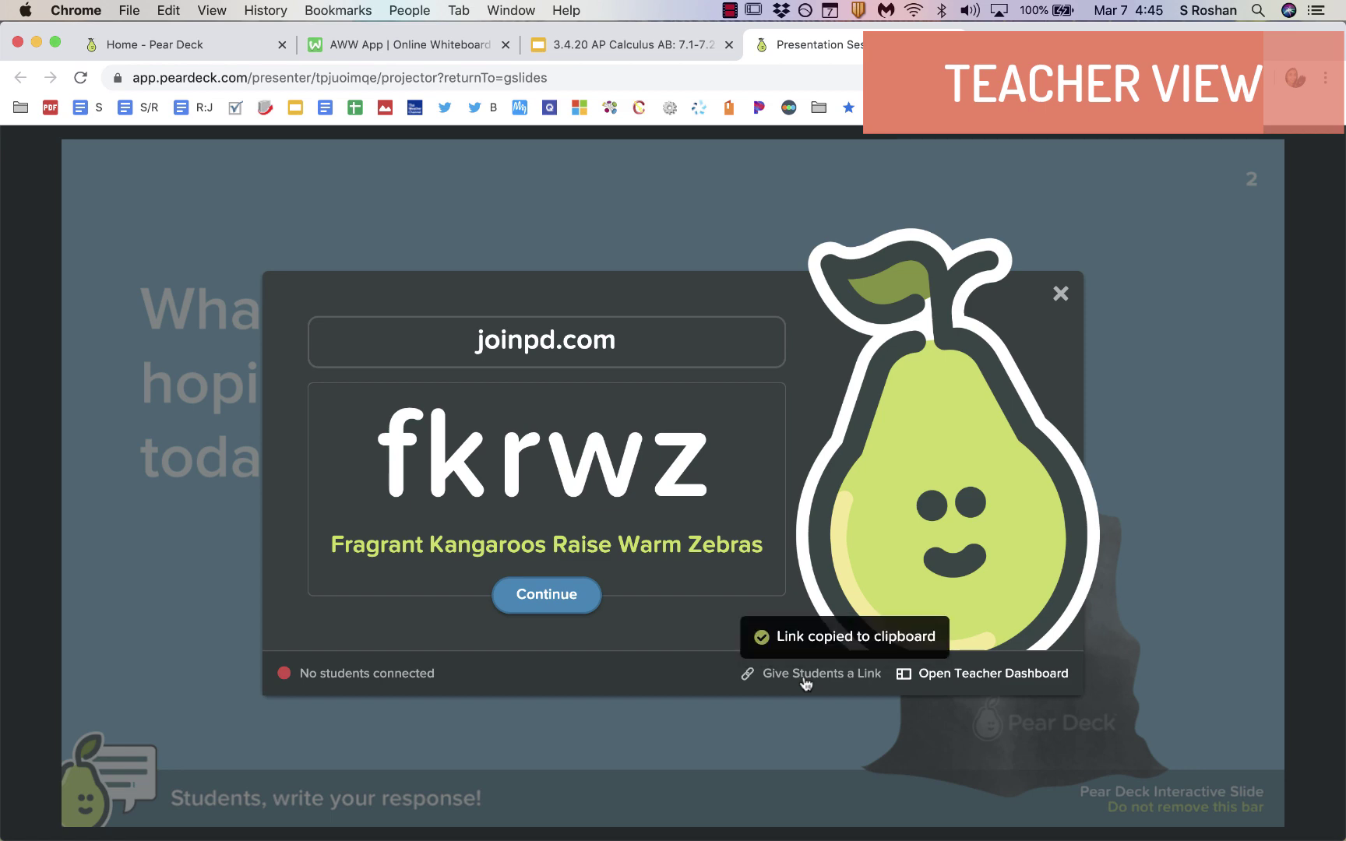
key(super+t)
key(super+v)
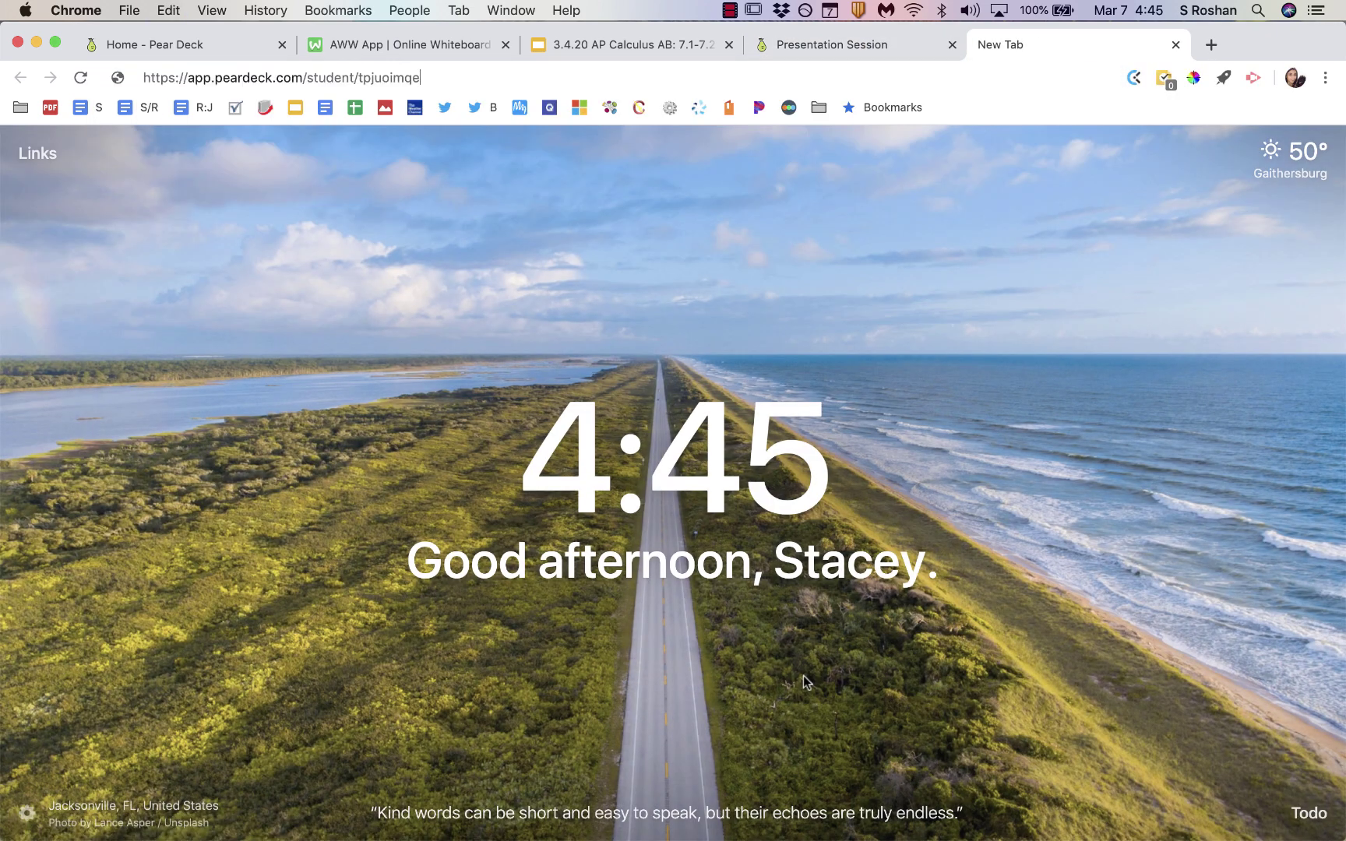
Load the student link, skip the feelings check-in, and advance to slide 2's answer box
key(Return)
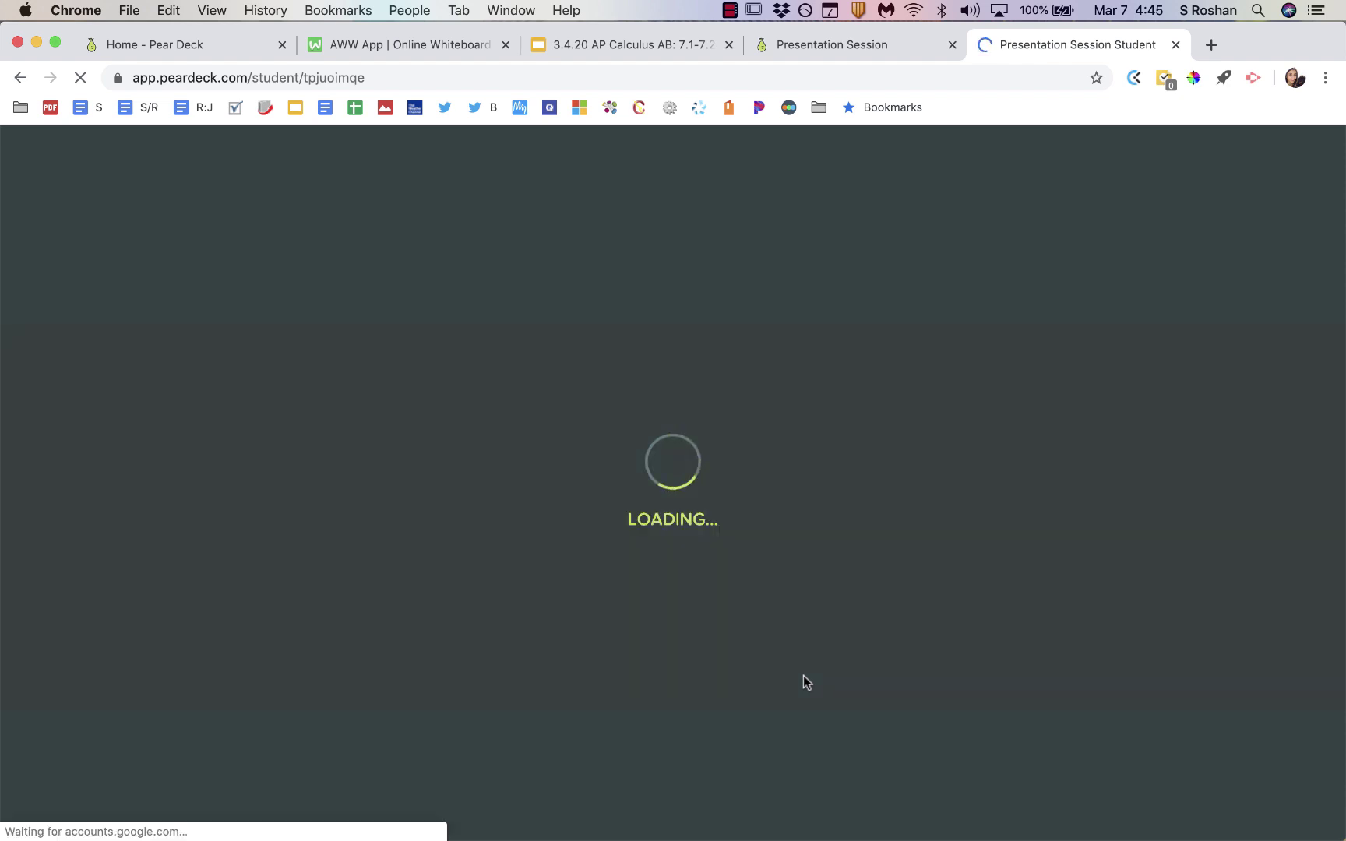
click(637, 712)
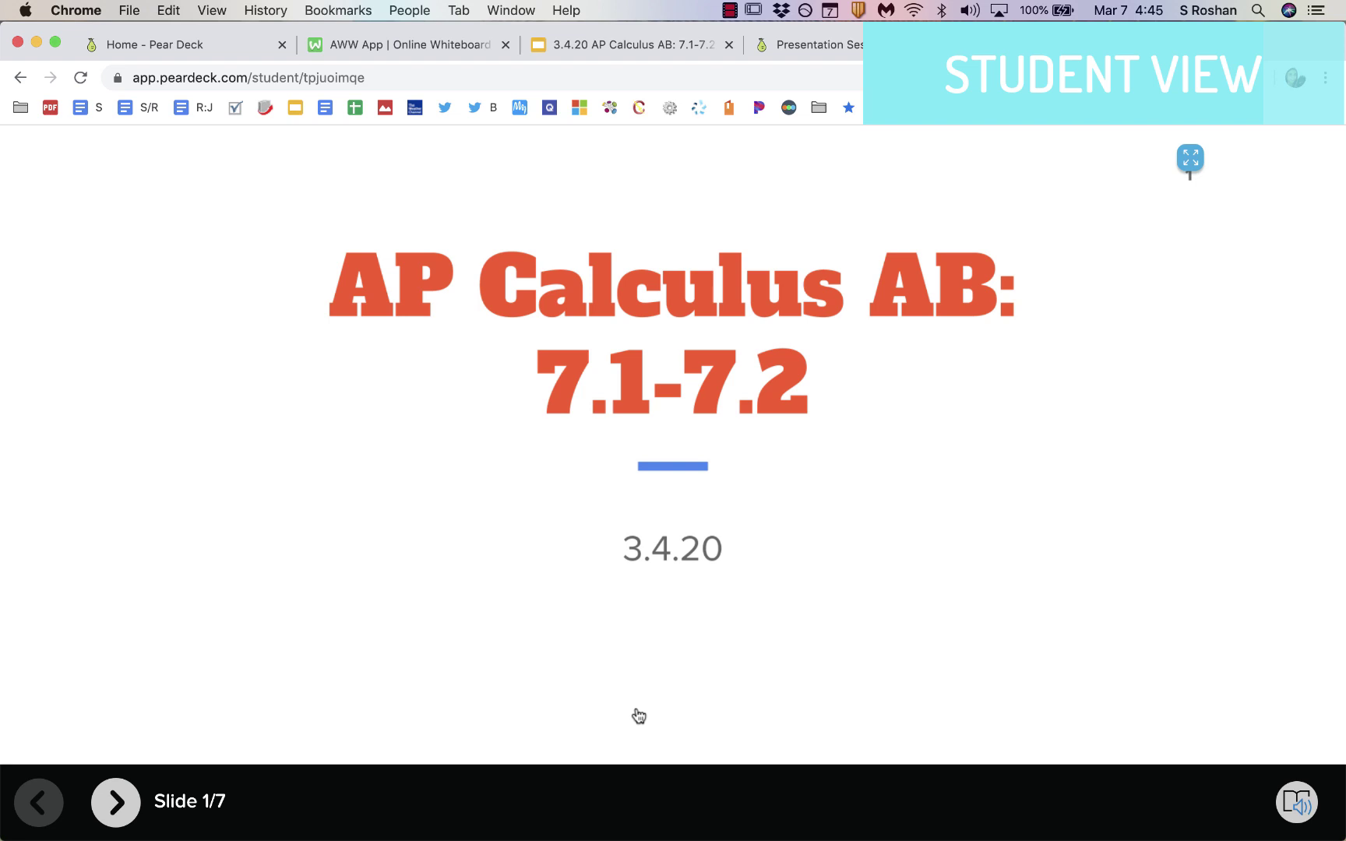
click(116, 803)
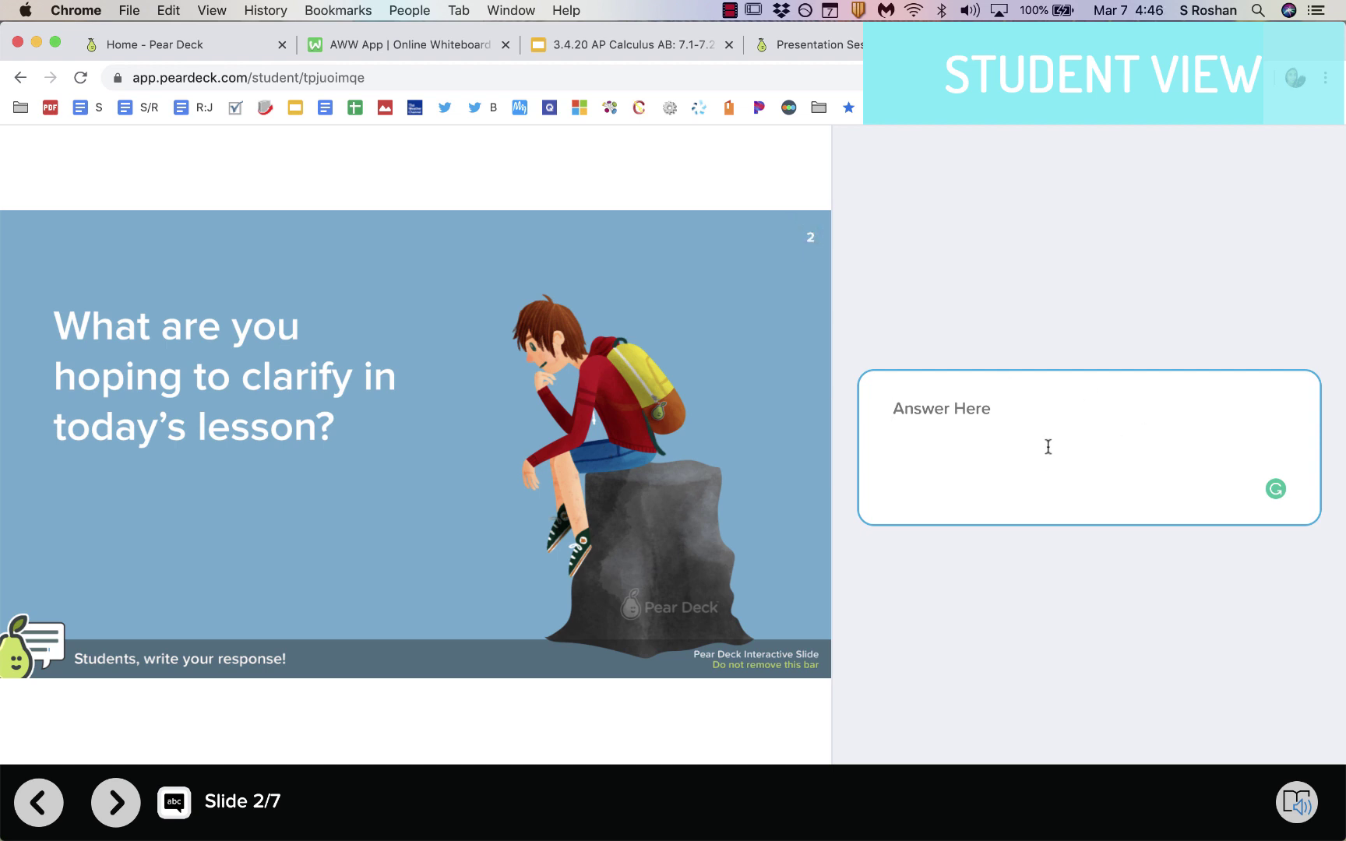
Answer "I'm hoping to answer xyz..." and move on to slide 3's worksheet
text(I'm hoping to answer xyz...)
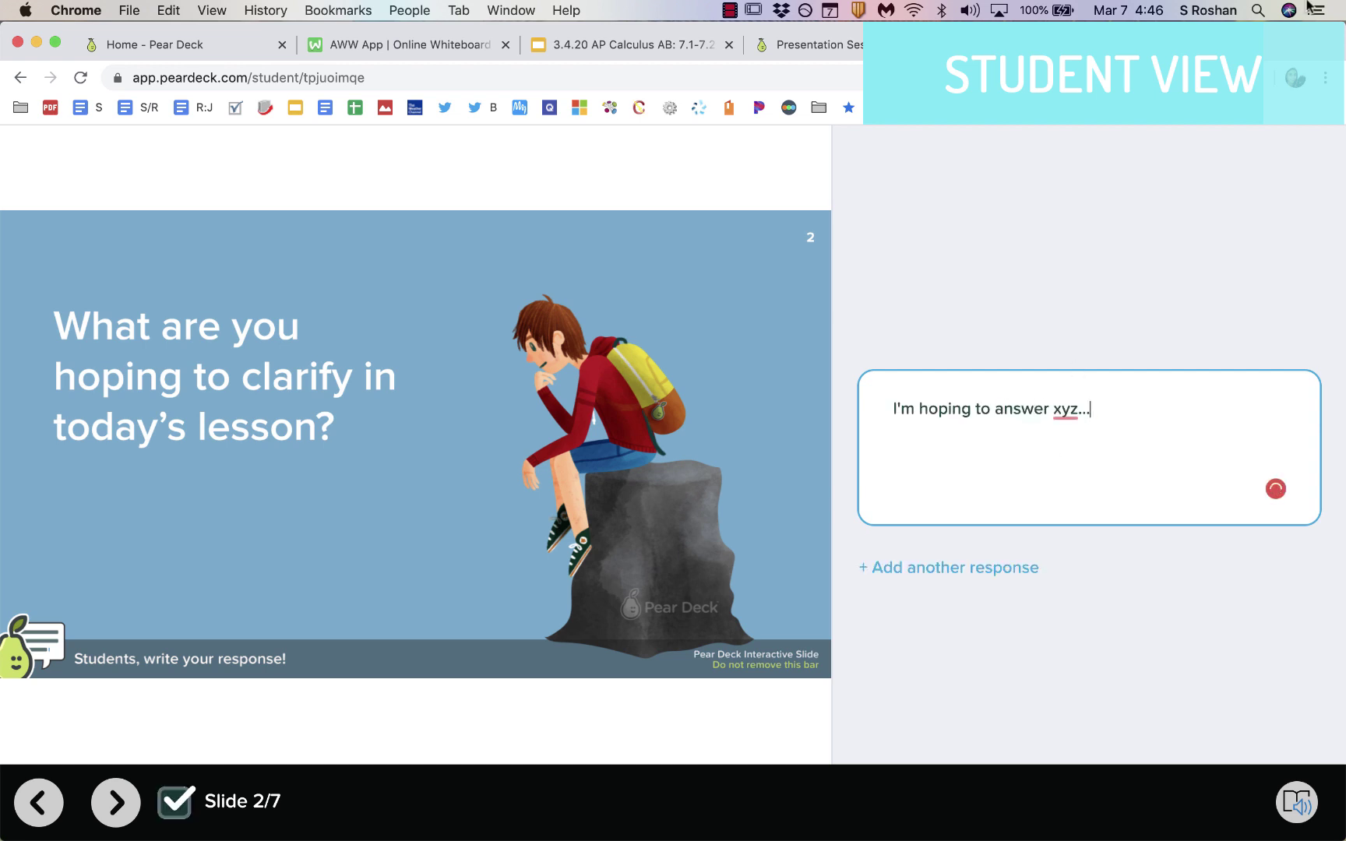
click(115, 803)
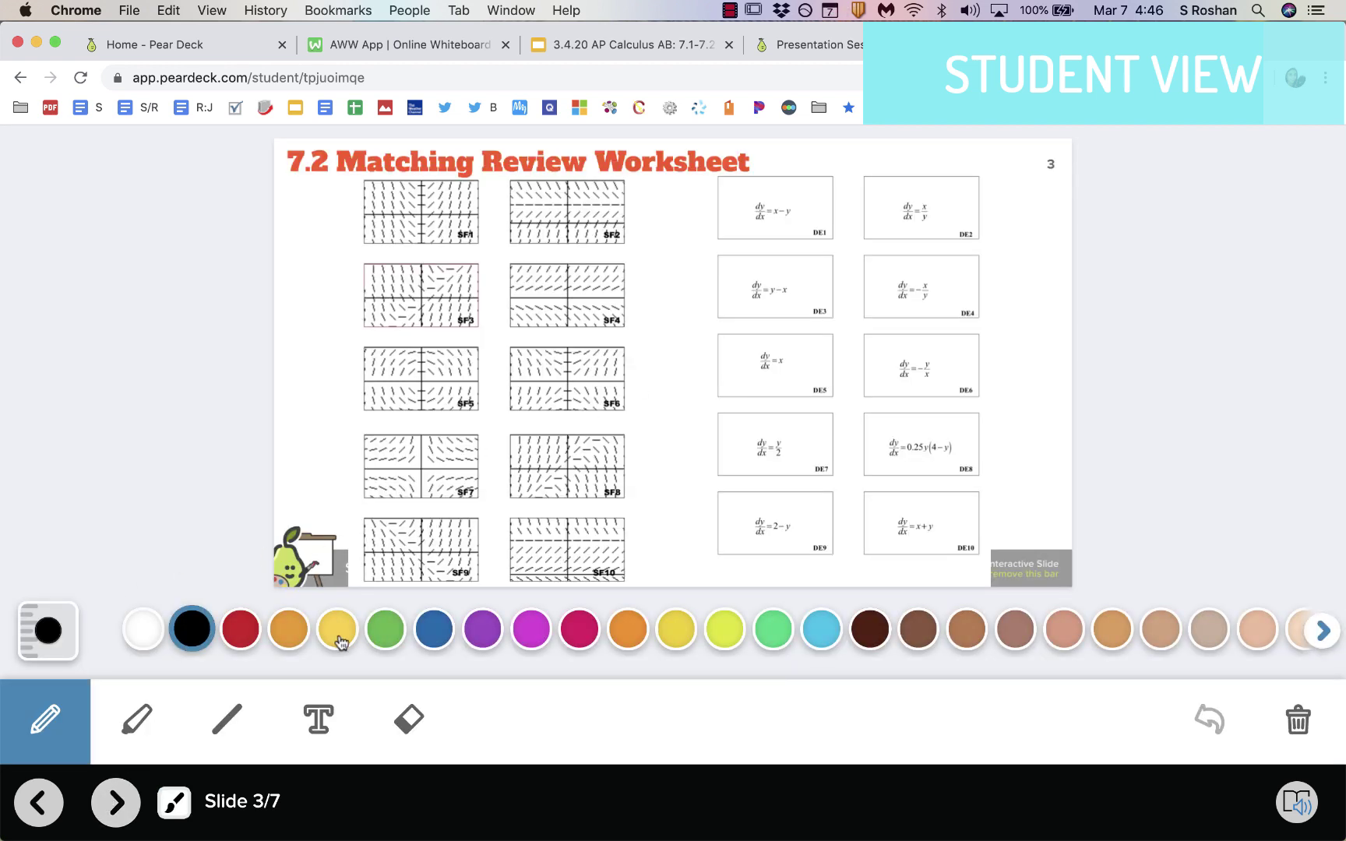
Draw a red arrow from DE5 to SF1, then return to the Presentation Session tab
click(242, 631)
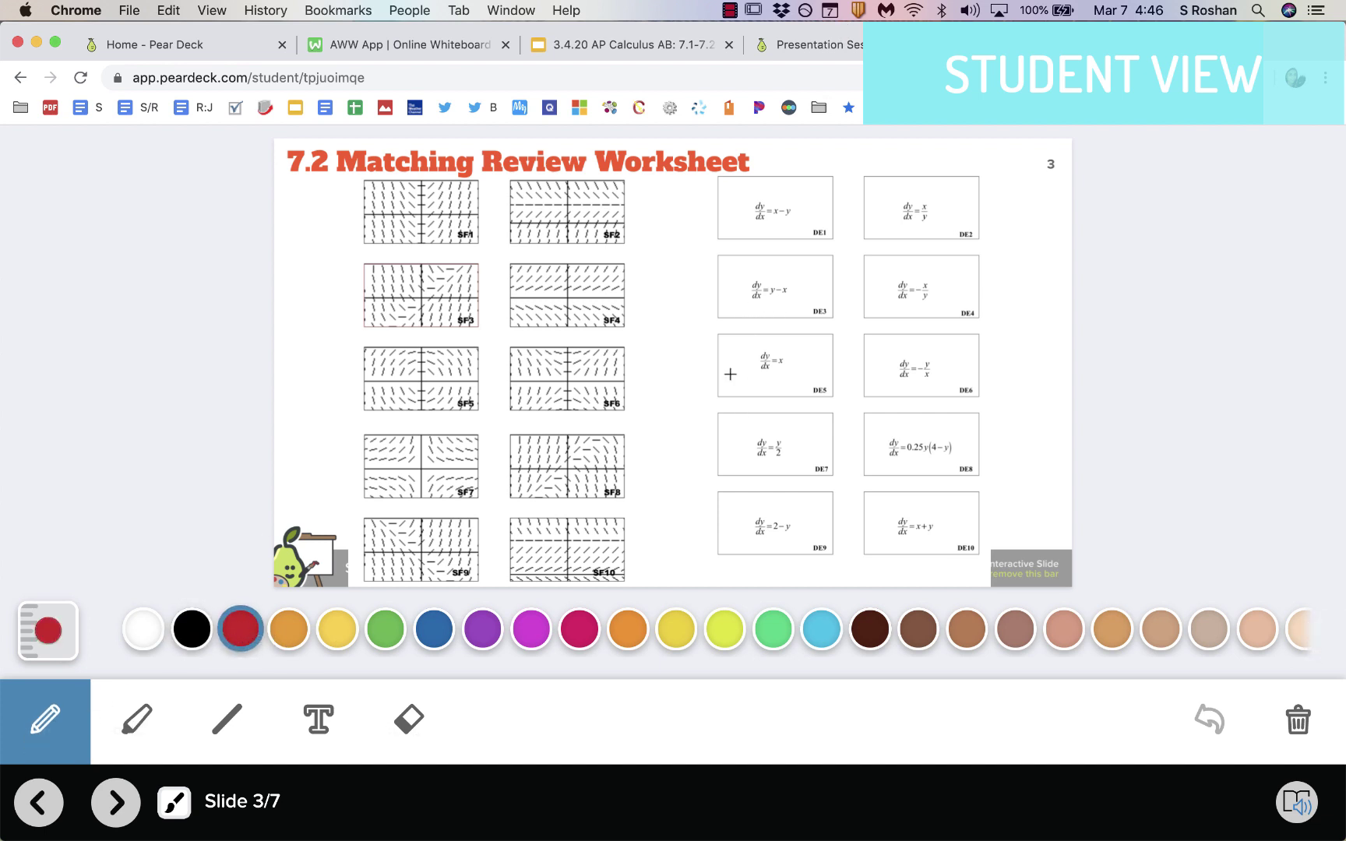
mouse_move(730, 376)
mouse_down()
mouse_move(640, 301)
mouse_move(485, 238)
mouse_move(517, 230)
mouse_move(493, 264)
mouse_up()
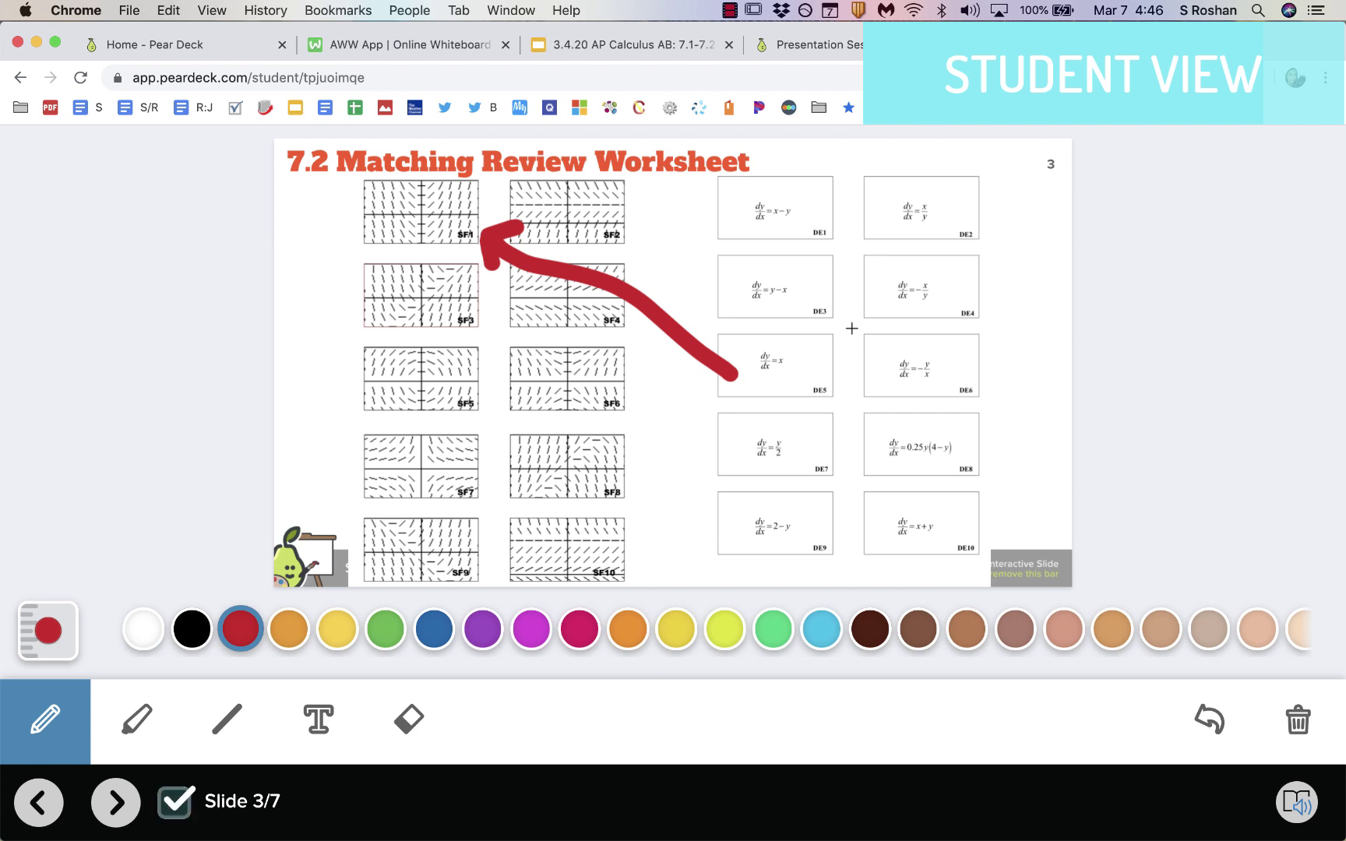
click(846, 48)
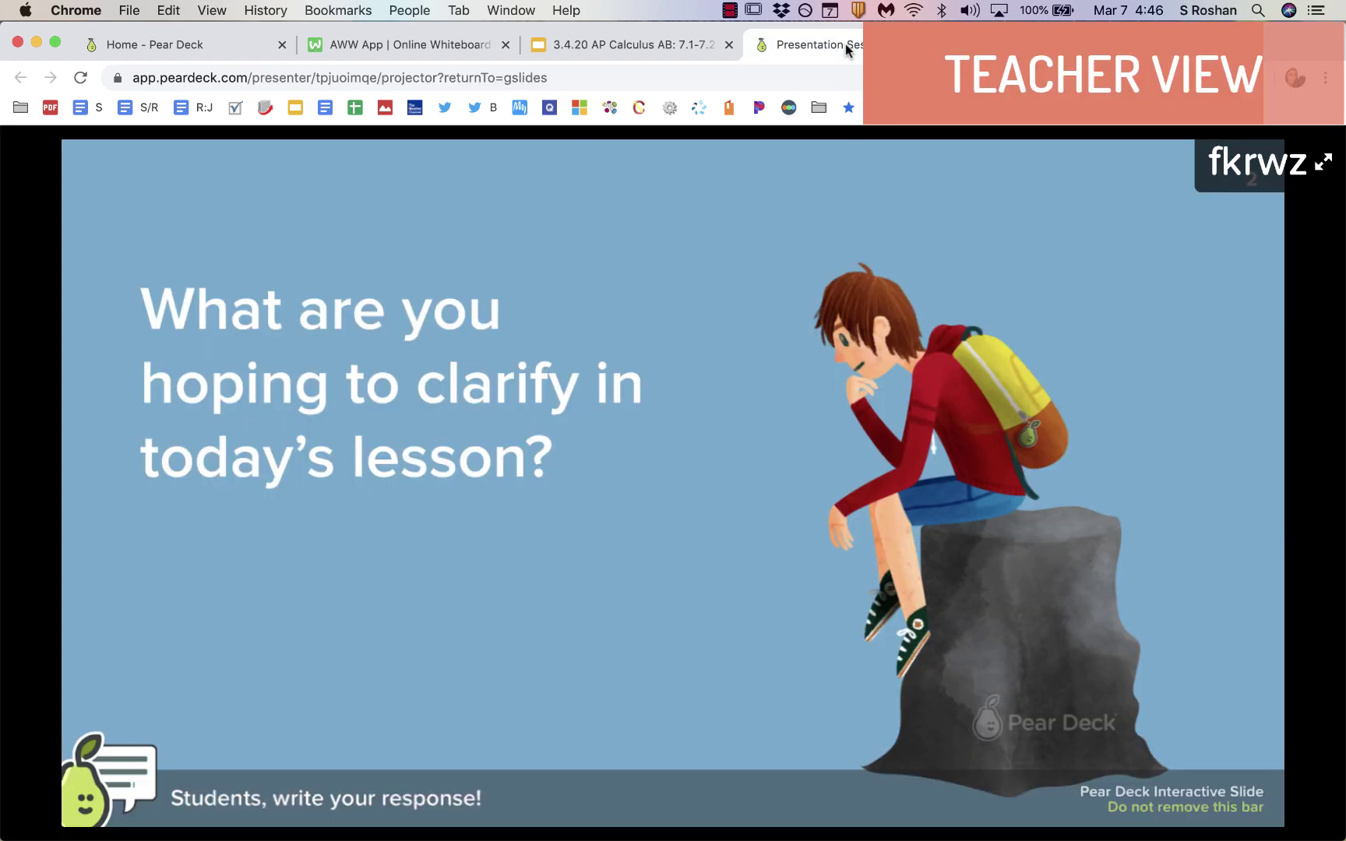
Advance to worksheet slide 3 and show the student's DE5-to-SF1 red-arrow response
click(123, 808)
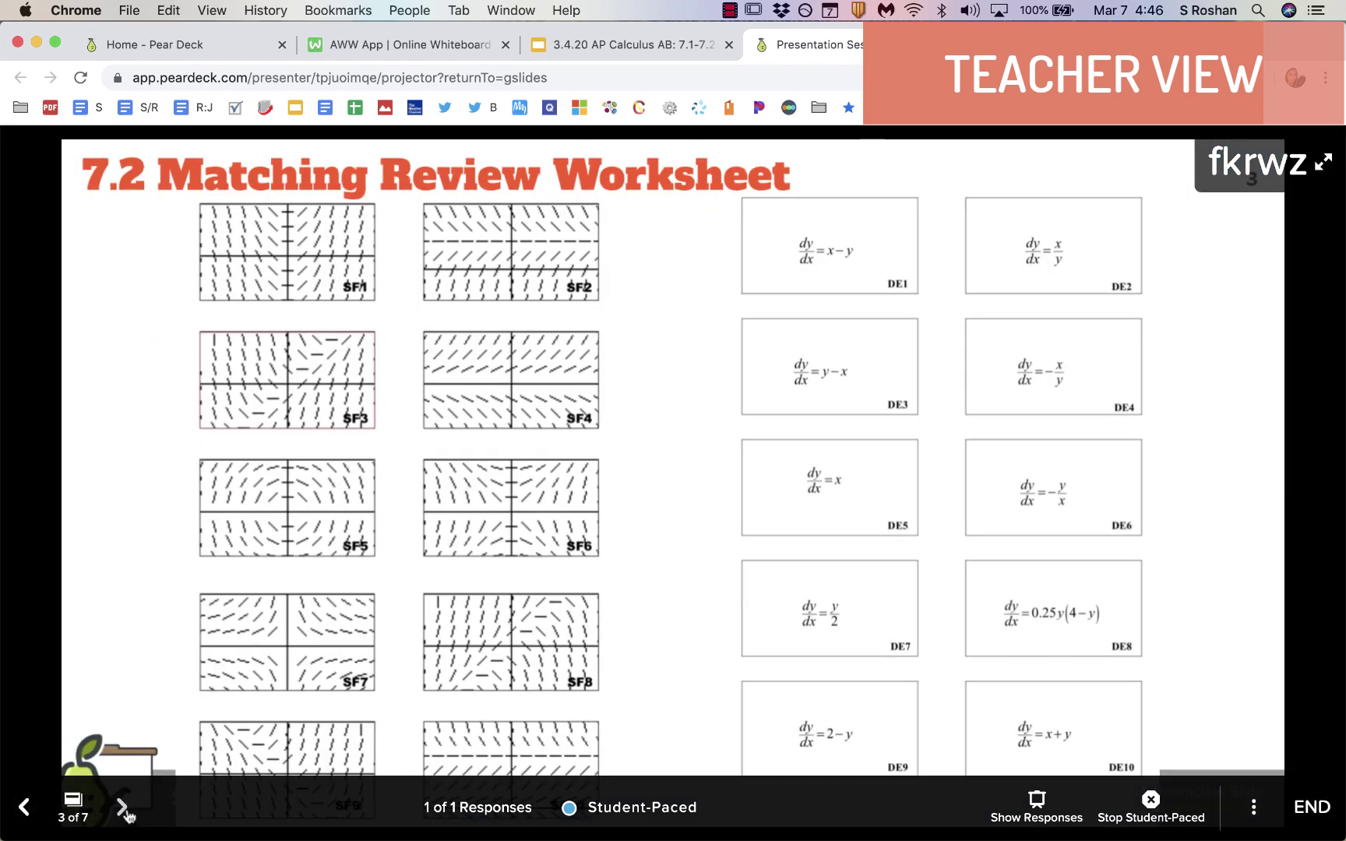
click(1037, 814)
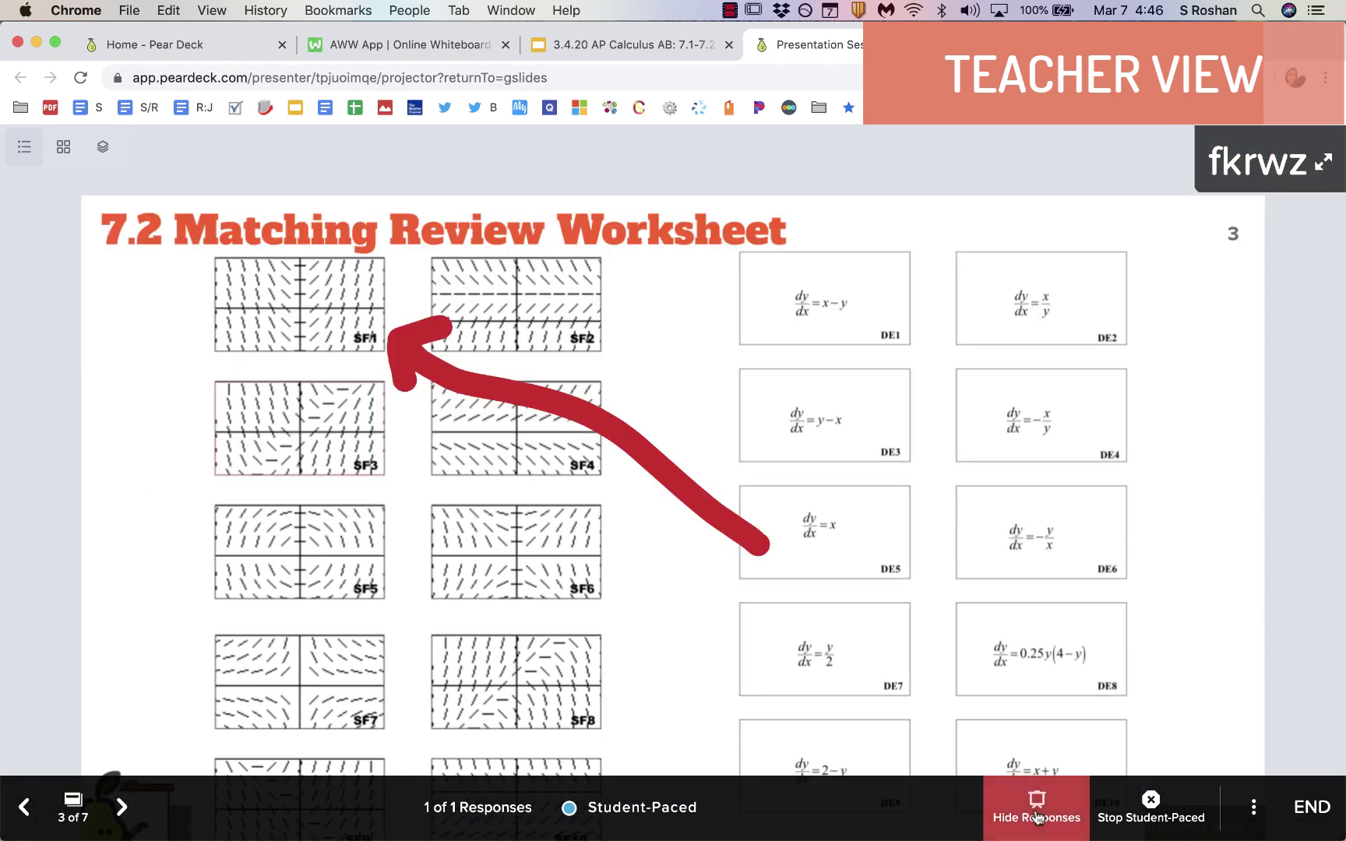
scroll(916, 637, down, 3)
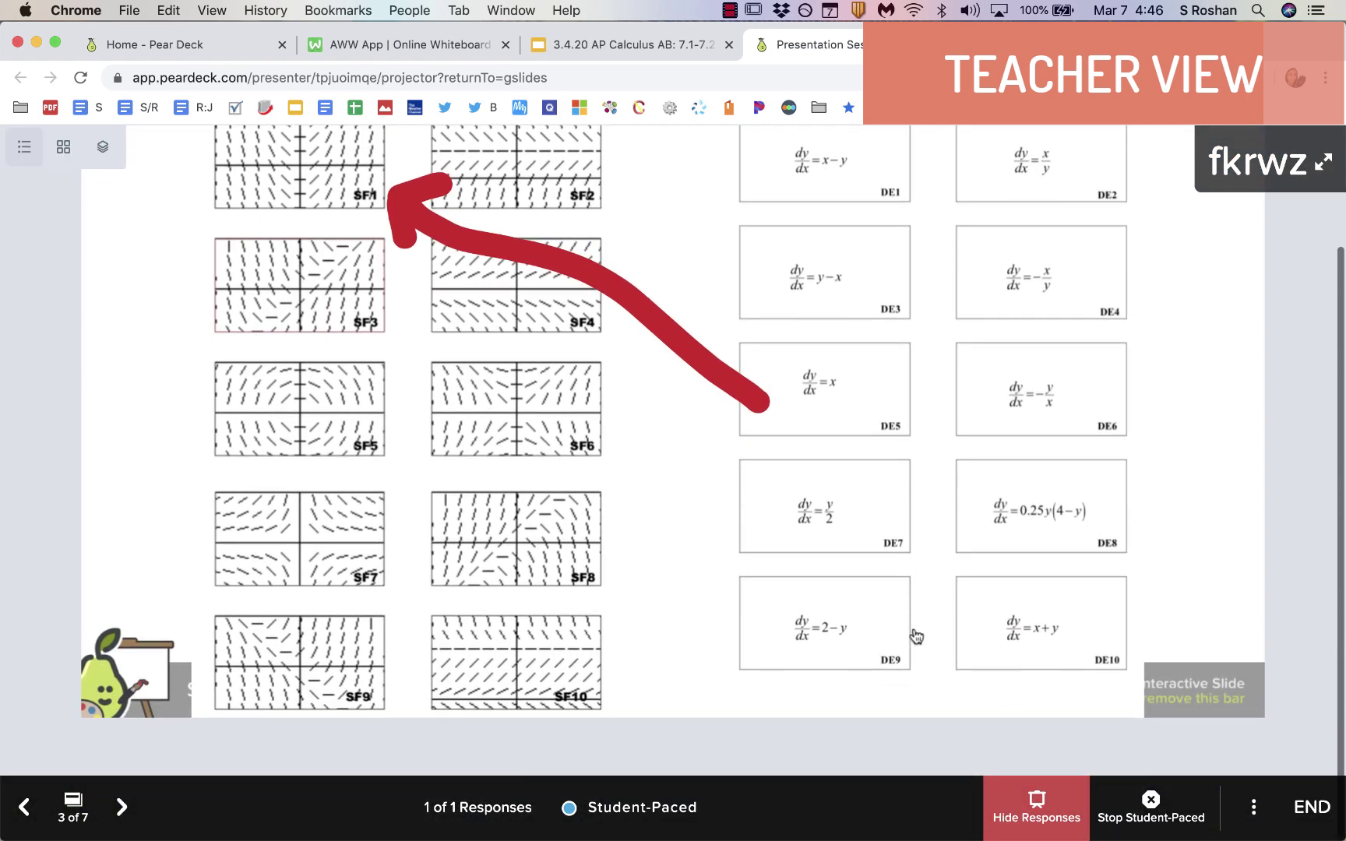
Check the student view, return to the presenter view, and begin ending the session
click(1090, 45)
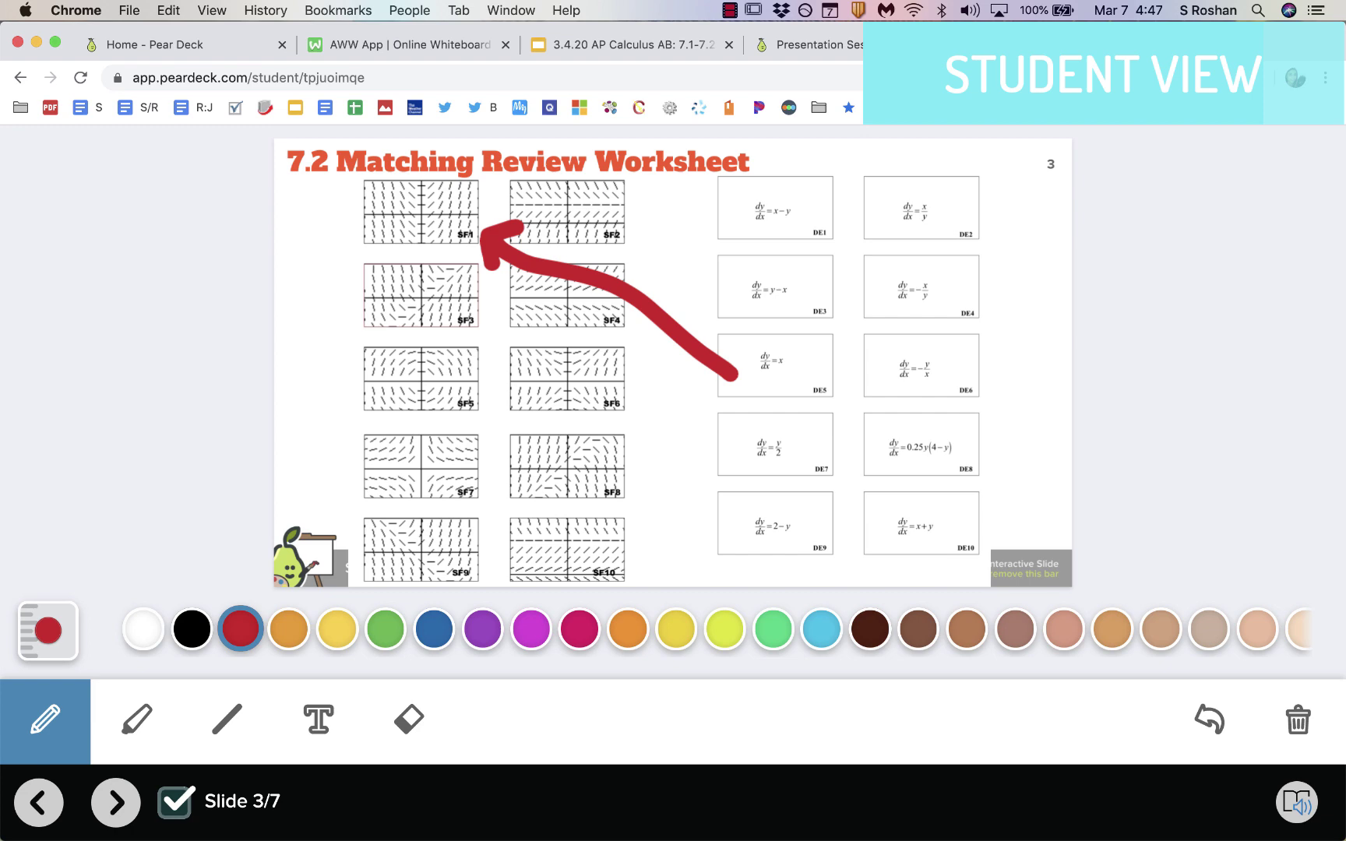
click(896, 45)
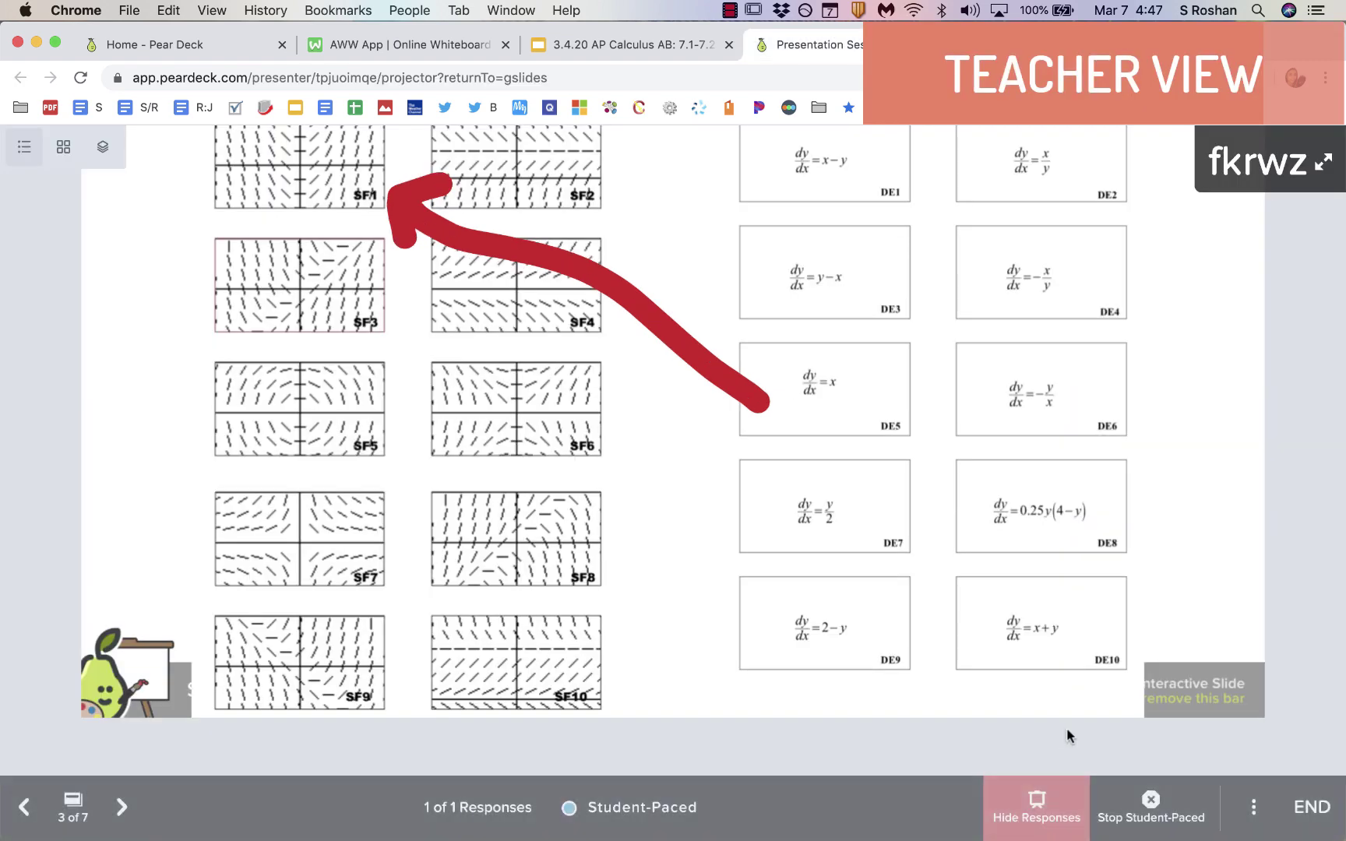
click(1315, 815)
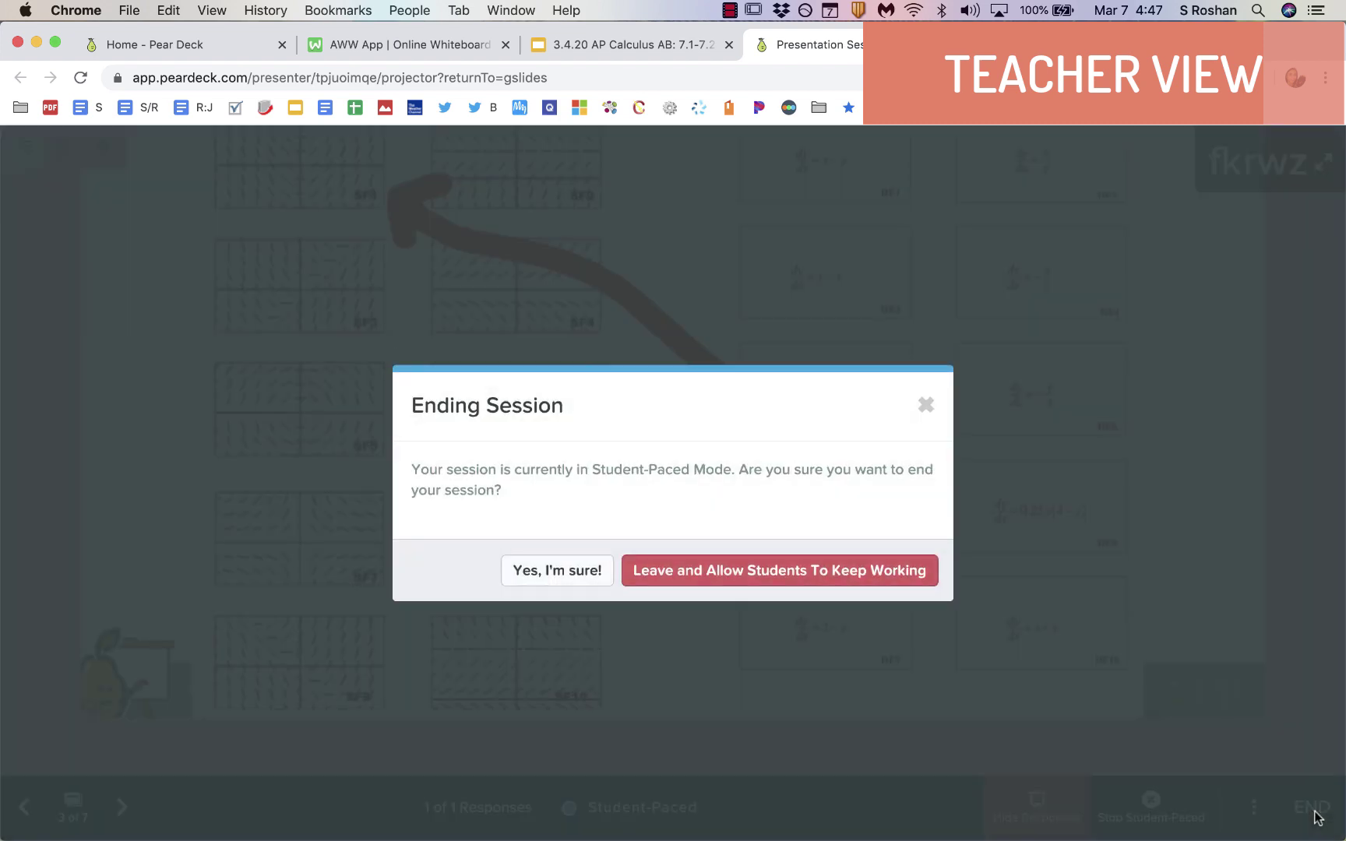
Back out of ending the Pear Deck session and switch to the AWW App whiteboard
click(557, 570)
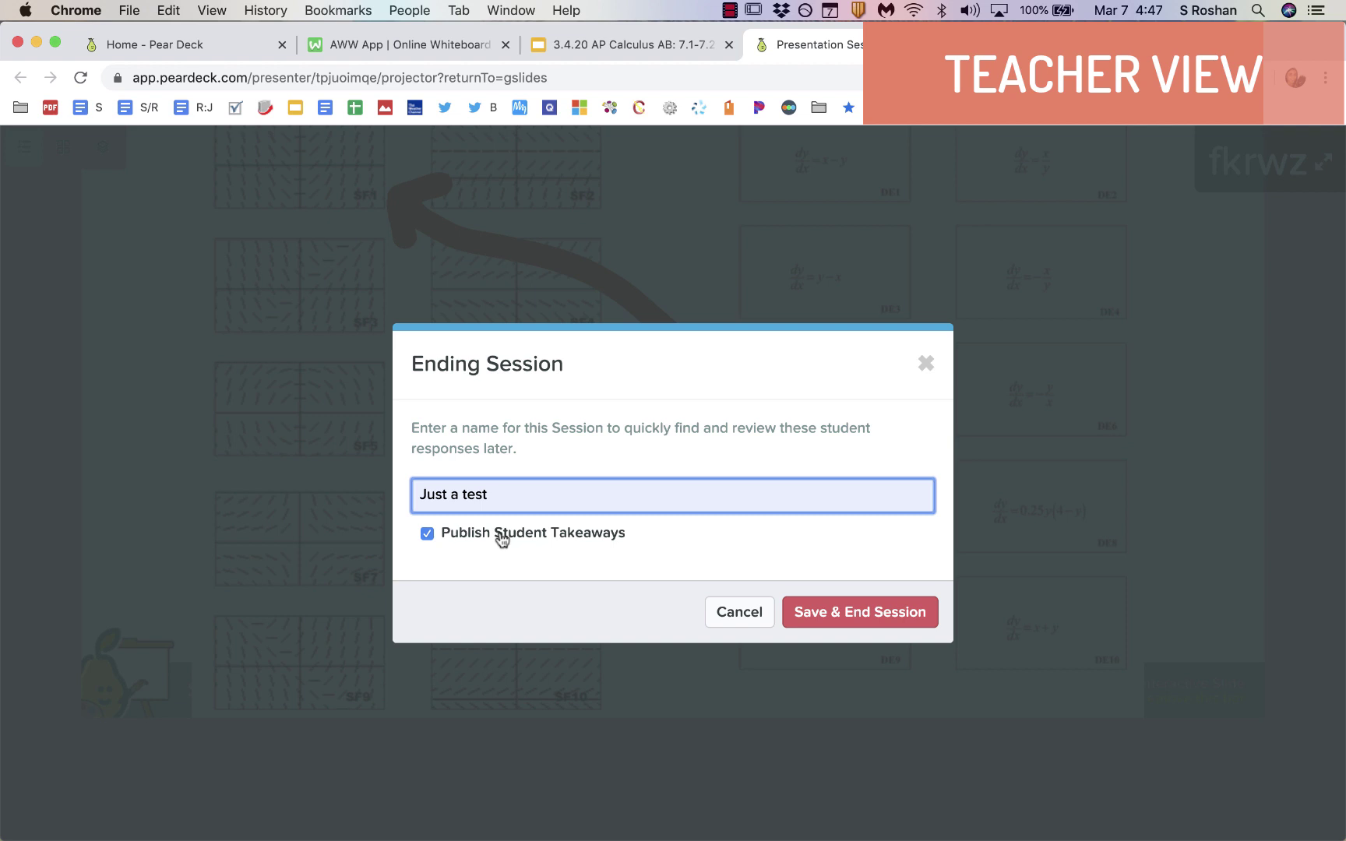
key(Escape)
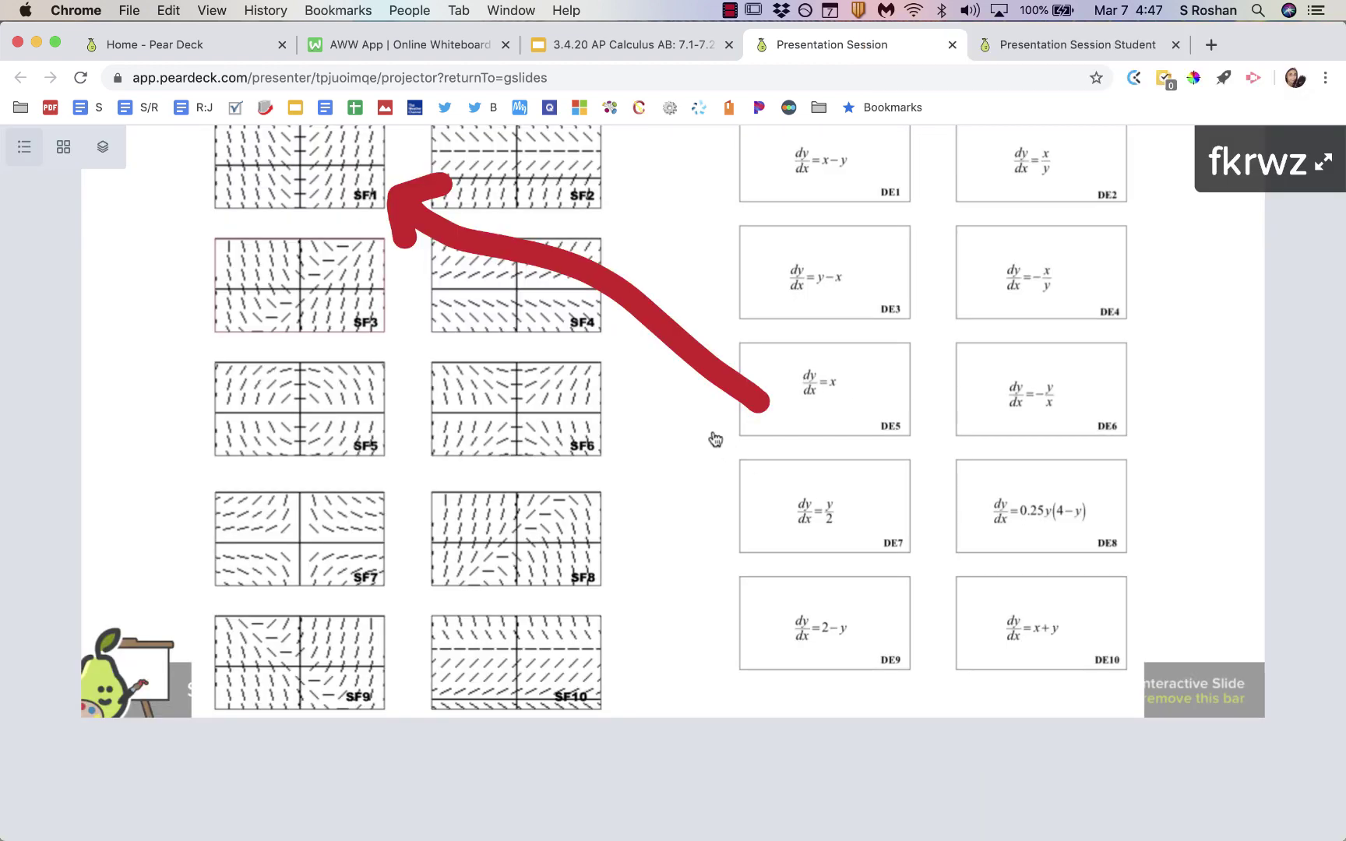
click(434, 45)
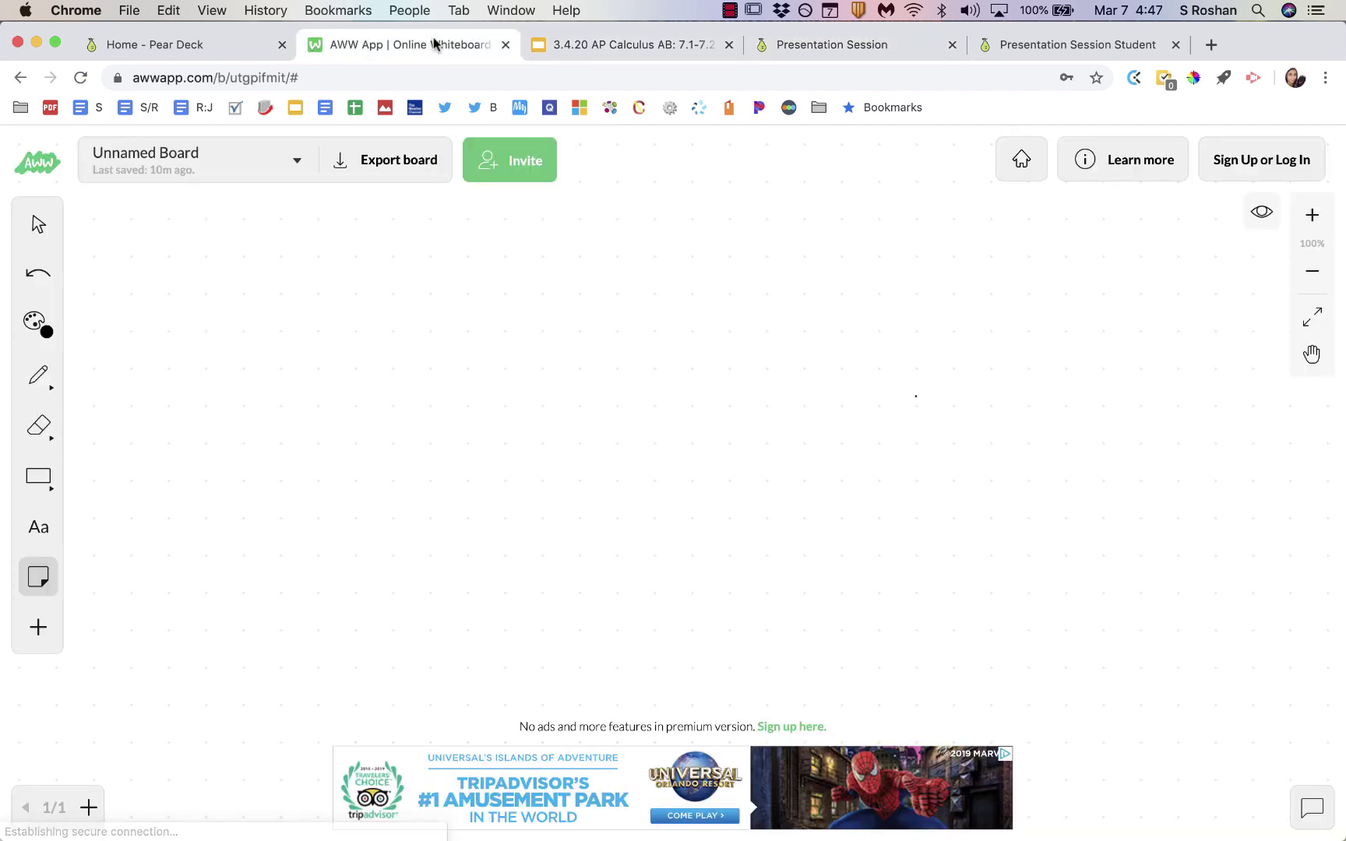
Sketch a triangle, an arrow pointing at it, and a closed blob with the pencil
click(38, 375)
mouse_move(163, 377)
mouse_down()
mouse_move(271, 275)
mouse_move(280, 355)
mouse_move(174, 361)
mouse_up()
drag(466, 271, 278, 300)
drag(321, 290, 315, 329)
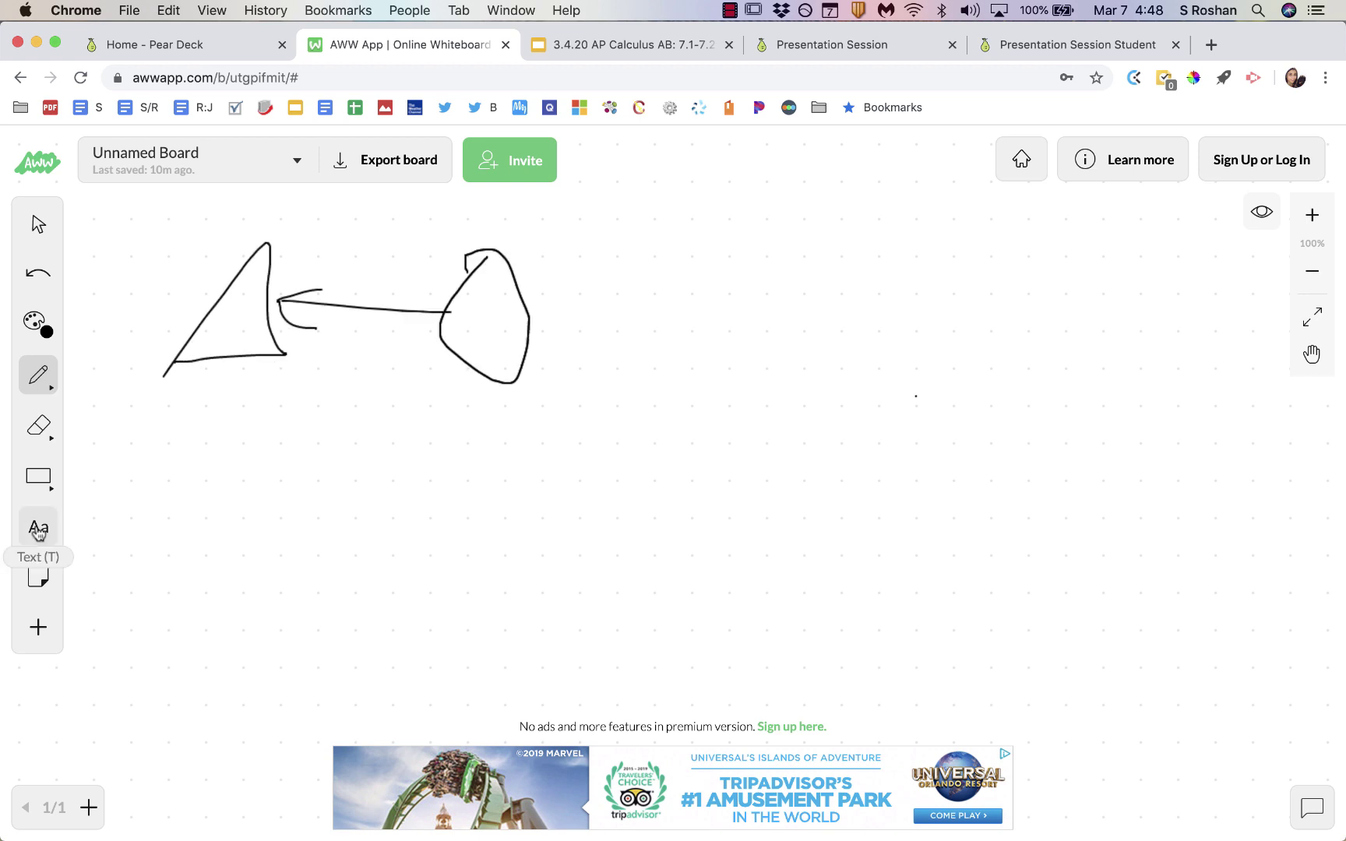
Add the text 'Type on...' below the sketches and bring up the board's share options
click(38, 526)
click(232, 473)
text(Type on...)
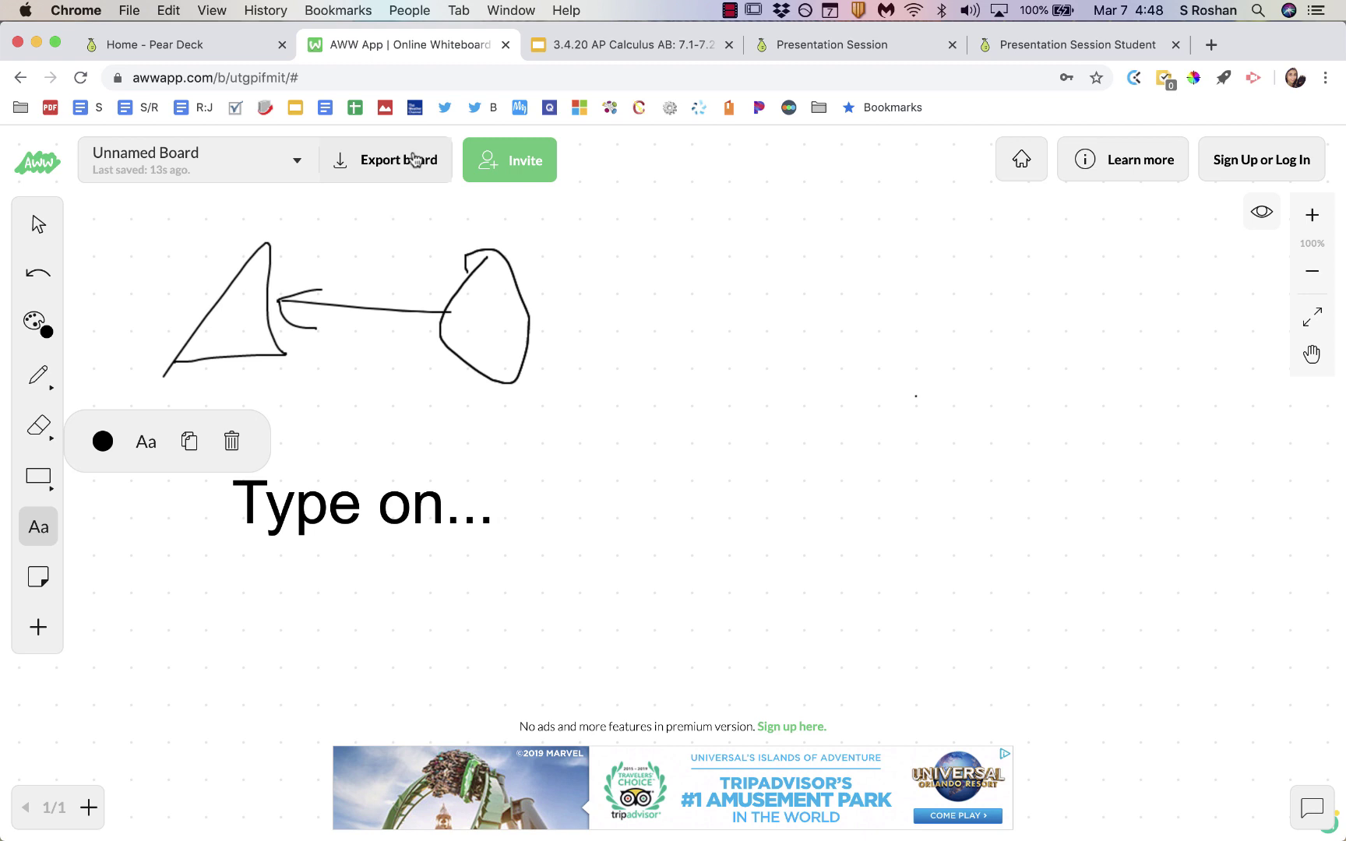
click(684, 625)
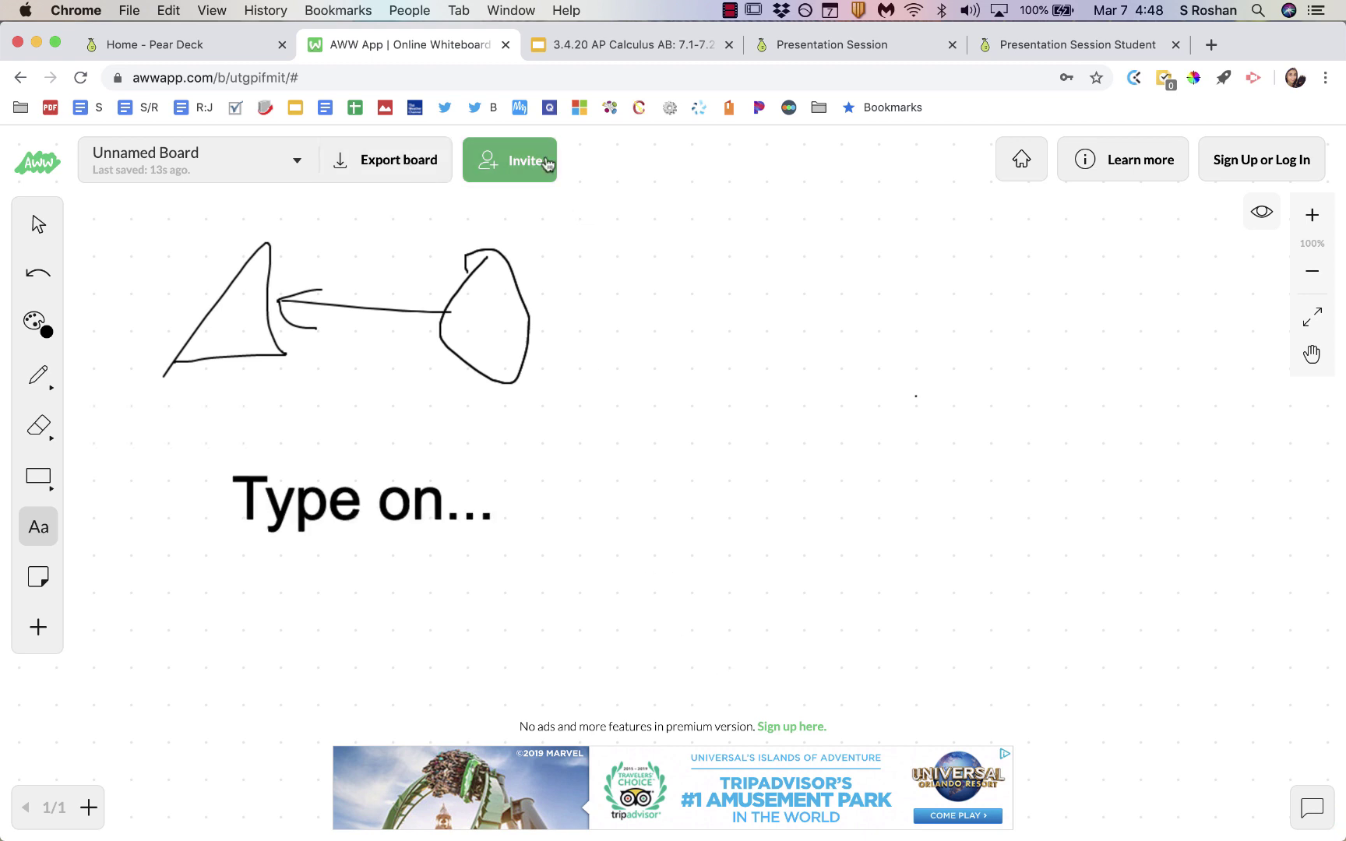
click(547, 165)
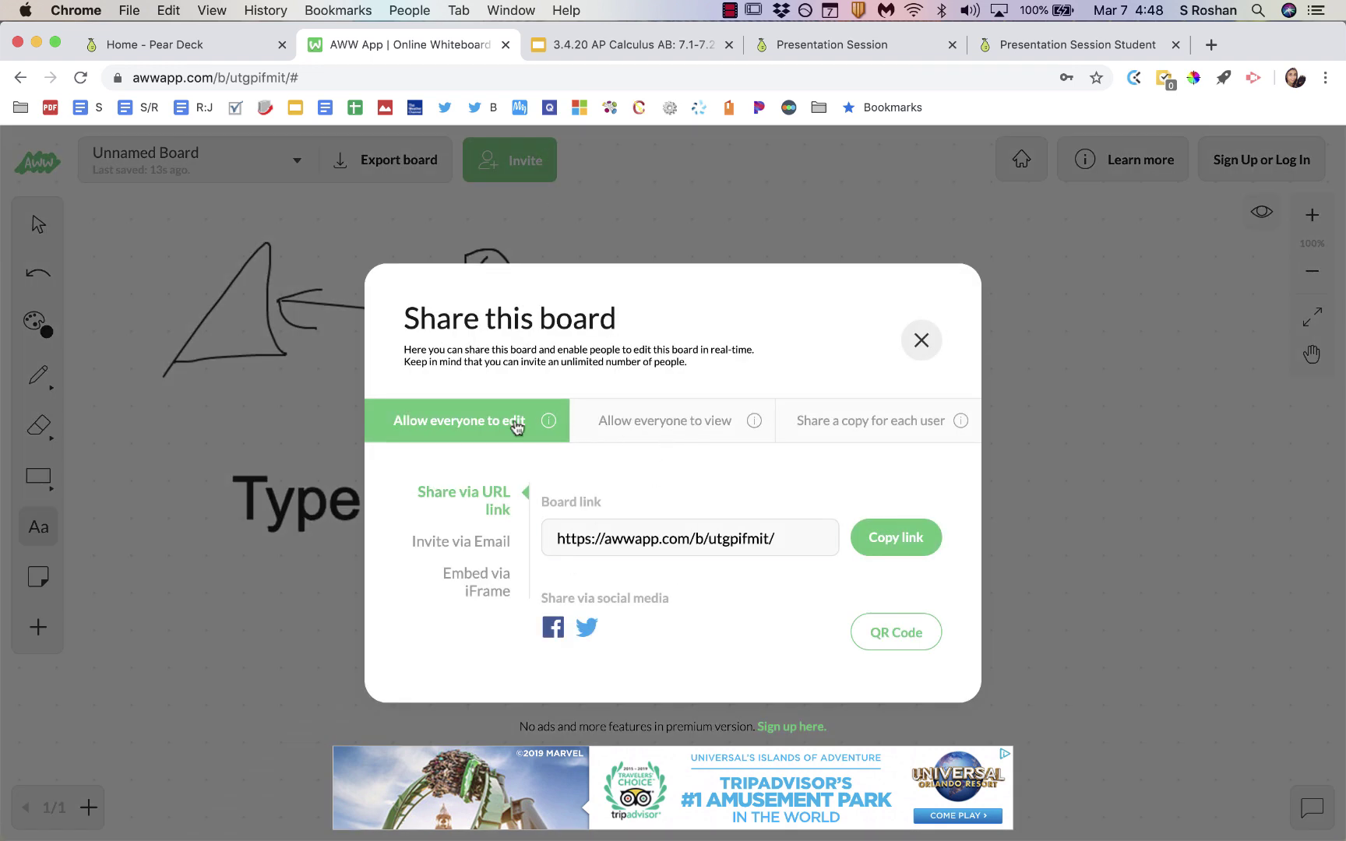
click(620, 538)
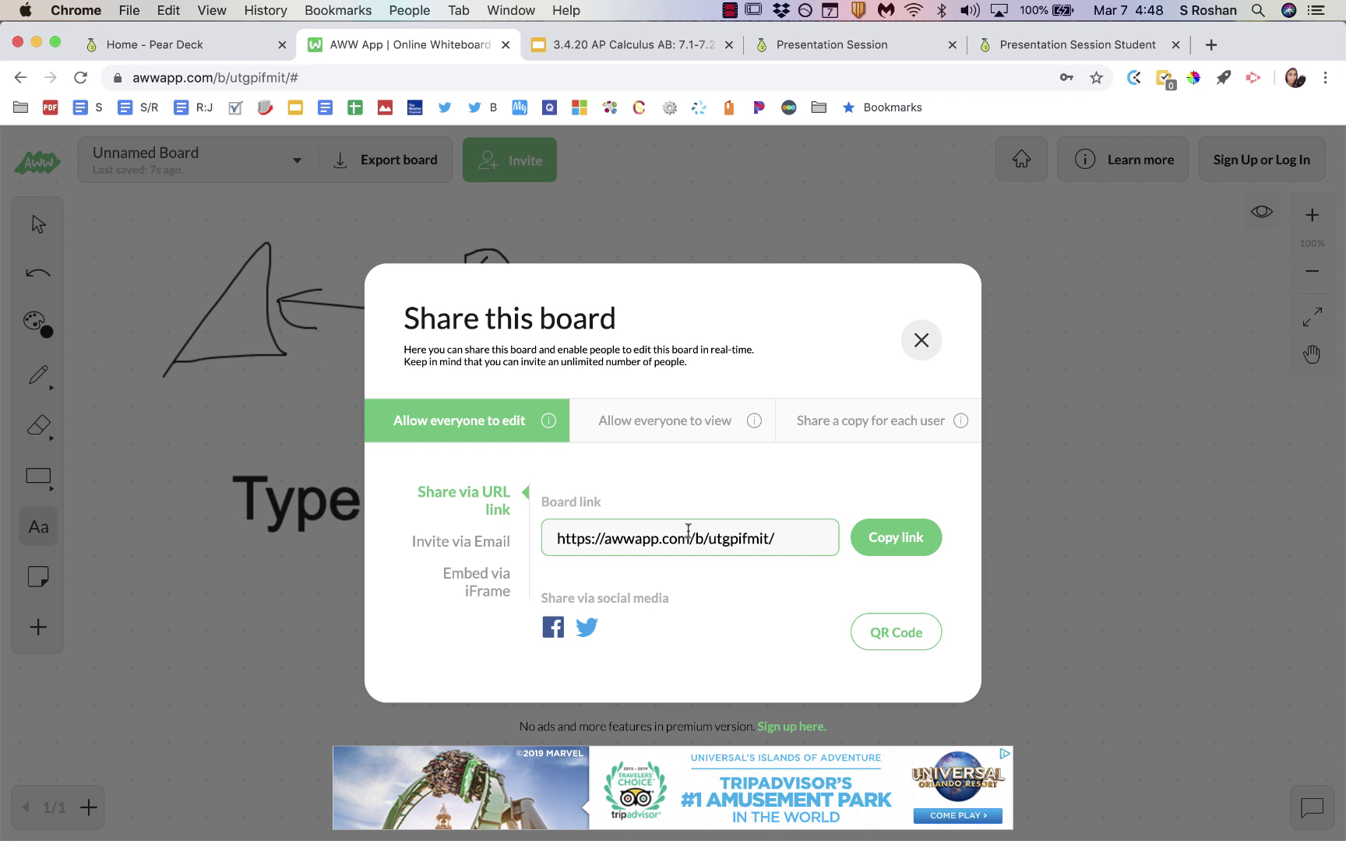
click(921, 340)
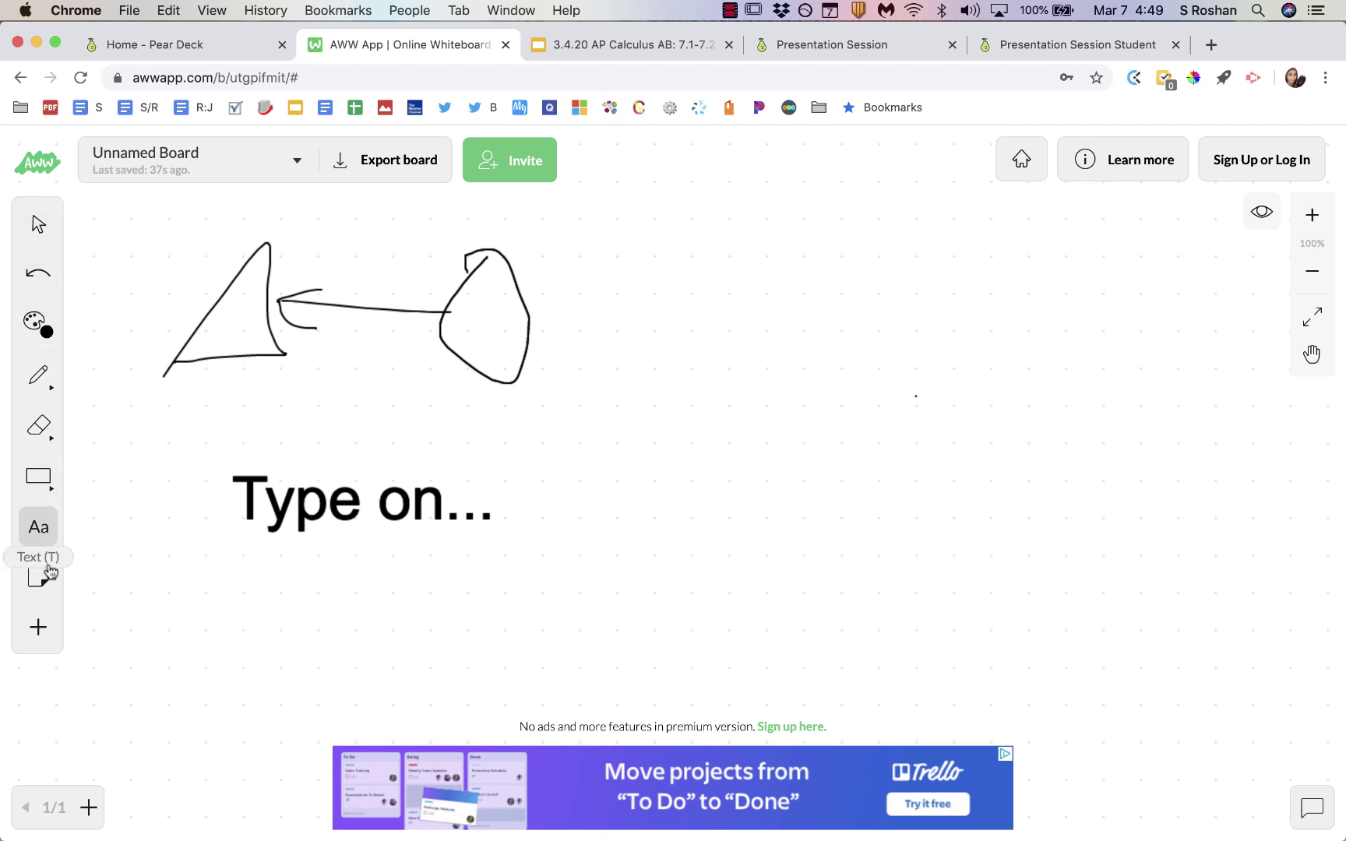
Upload the Example 4 image and place it enlarged at the top right of the board
click(38, 635)
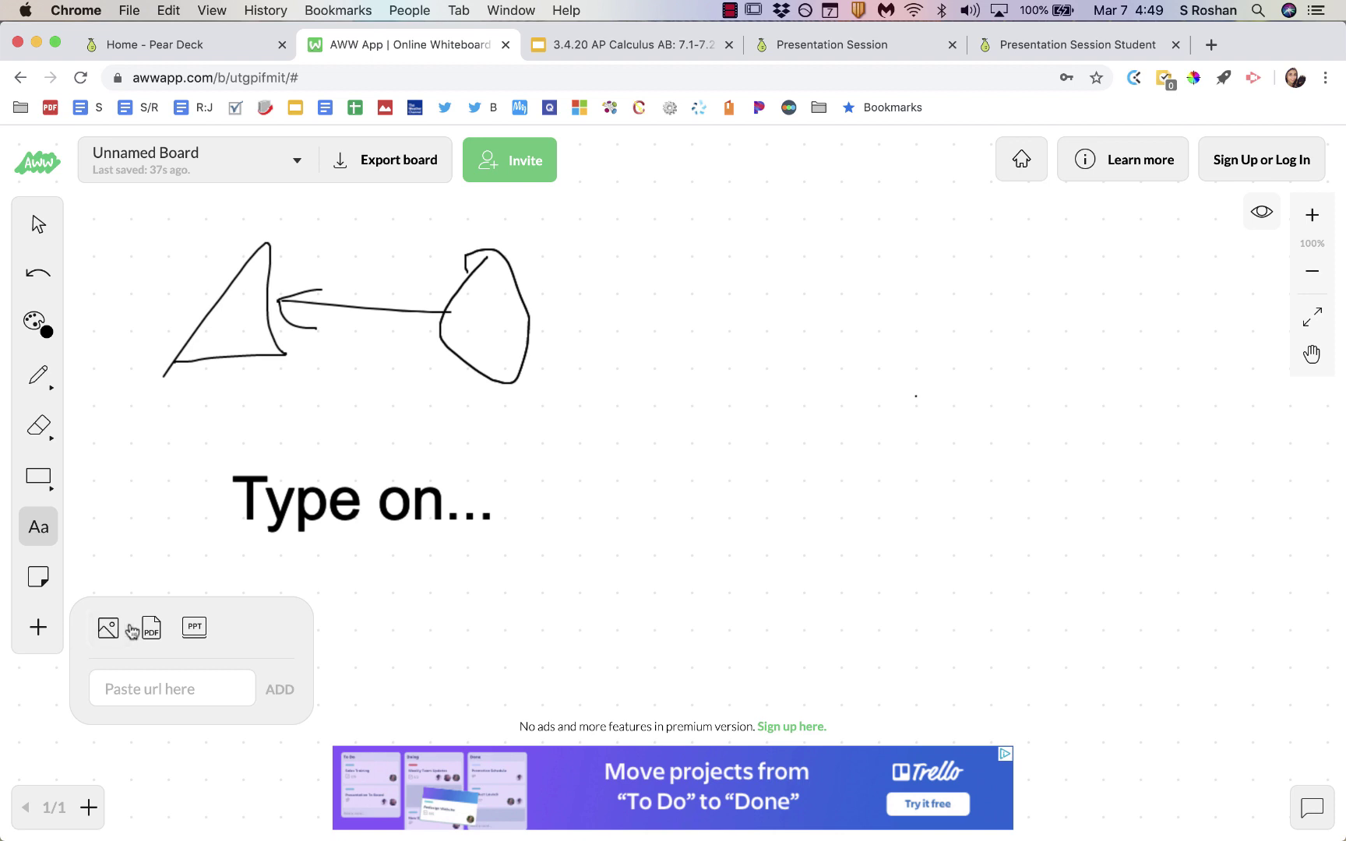
click(107, 629)
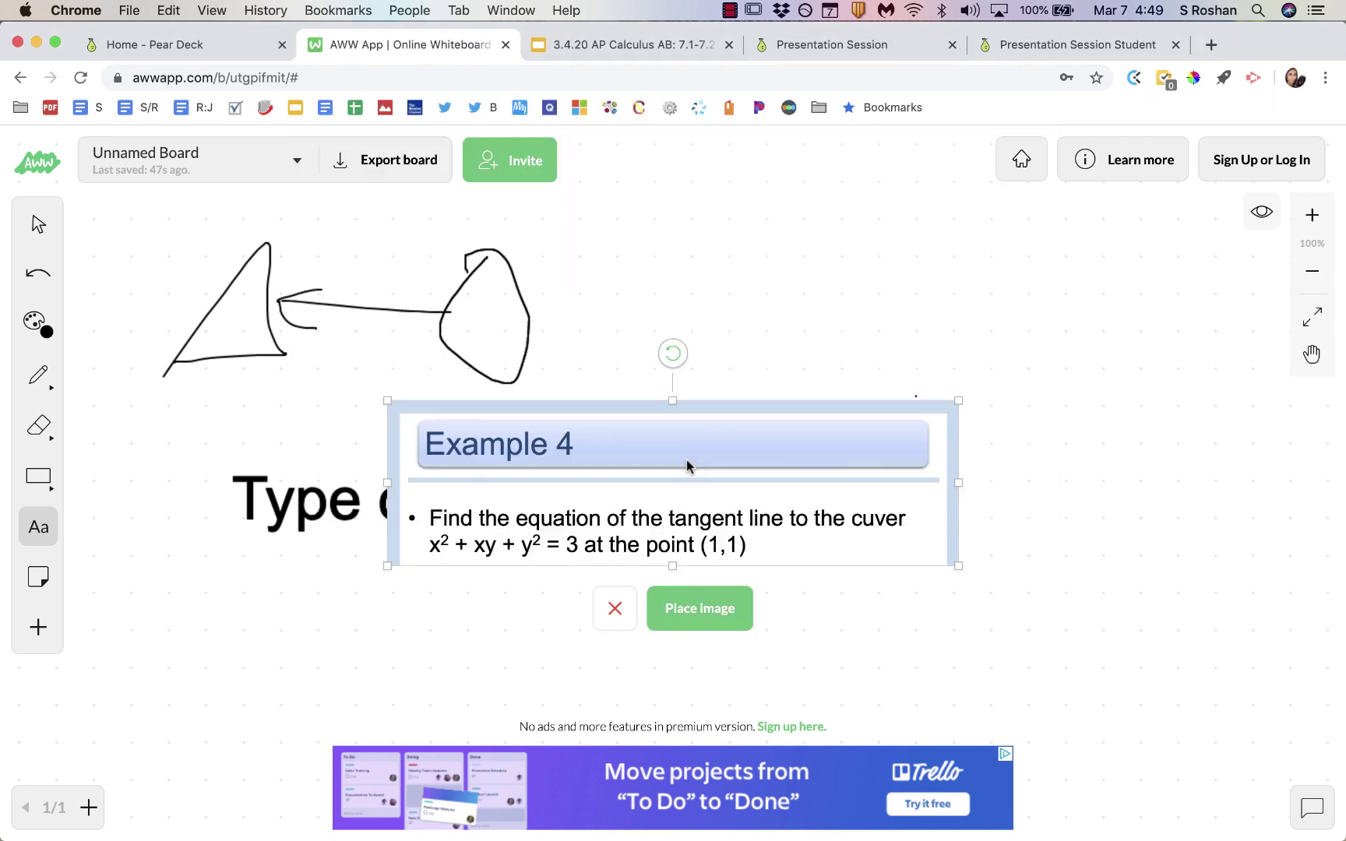
drag(687, 465, 939, 277)
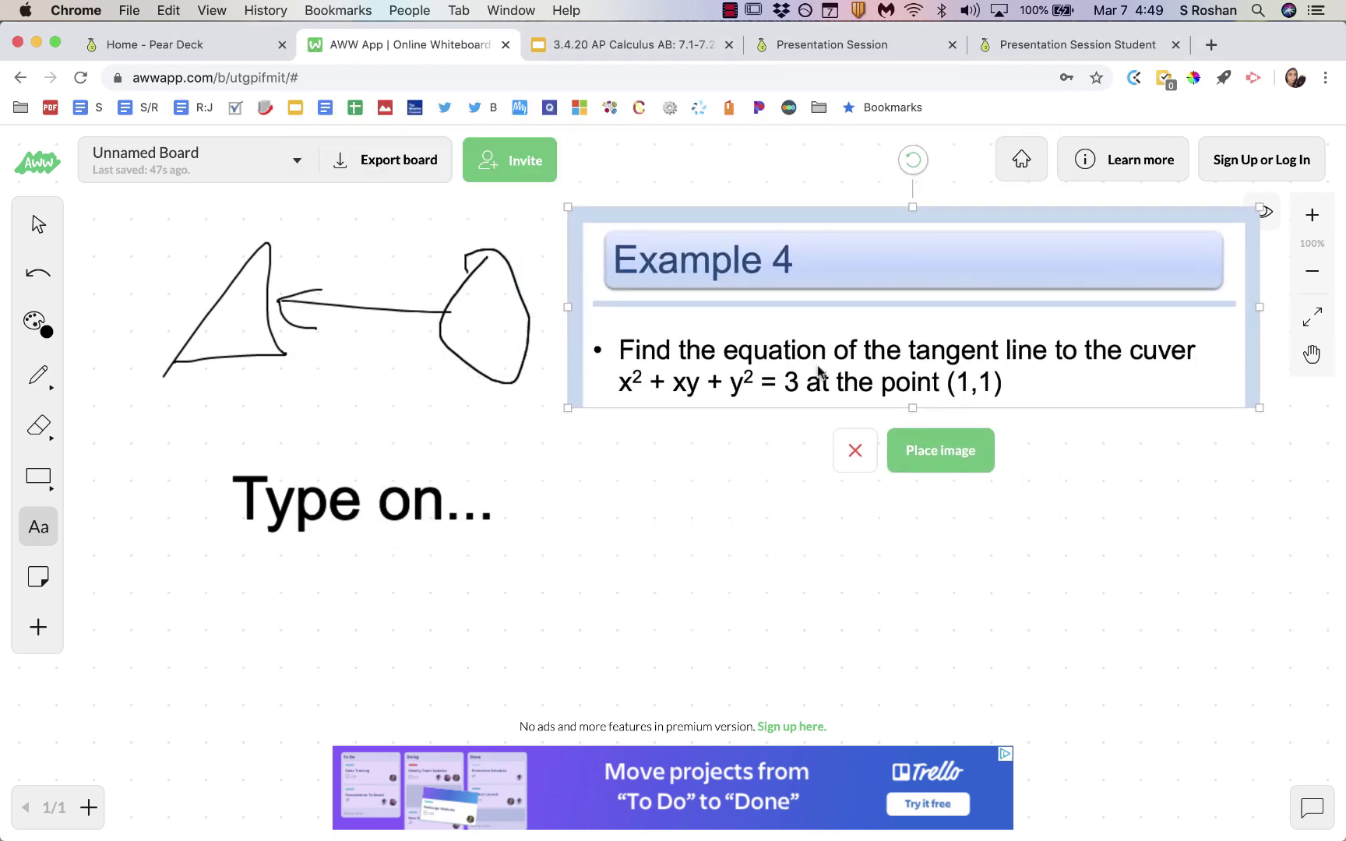
click(927, 440)
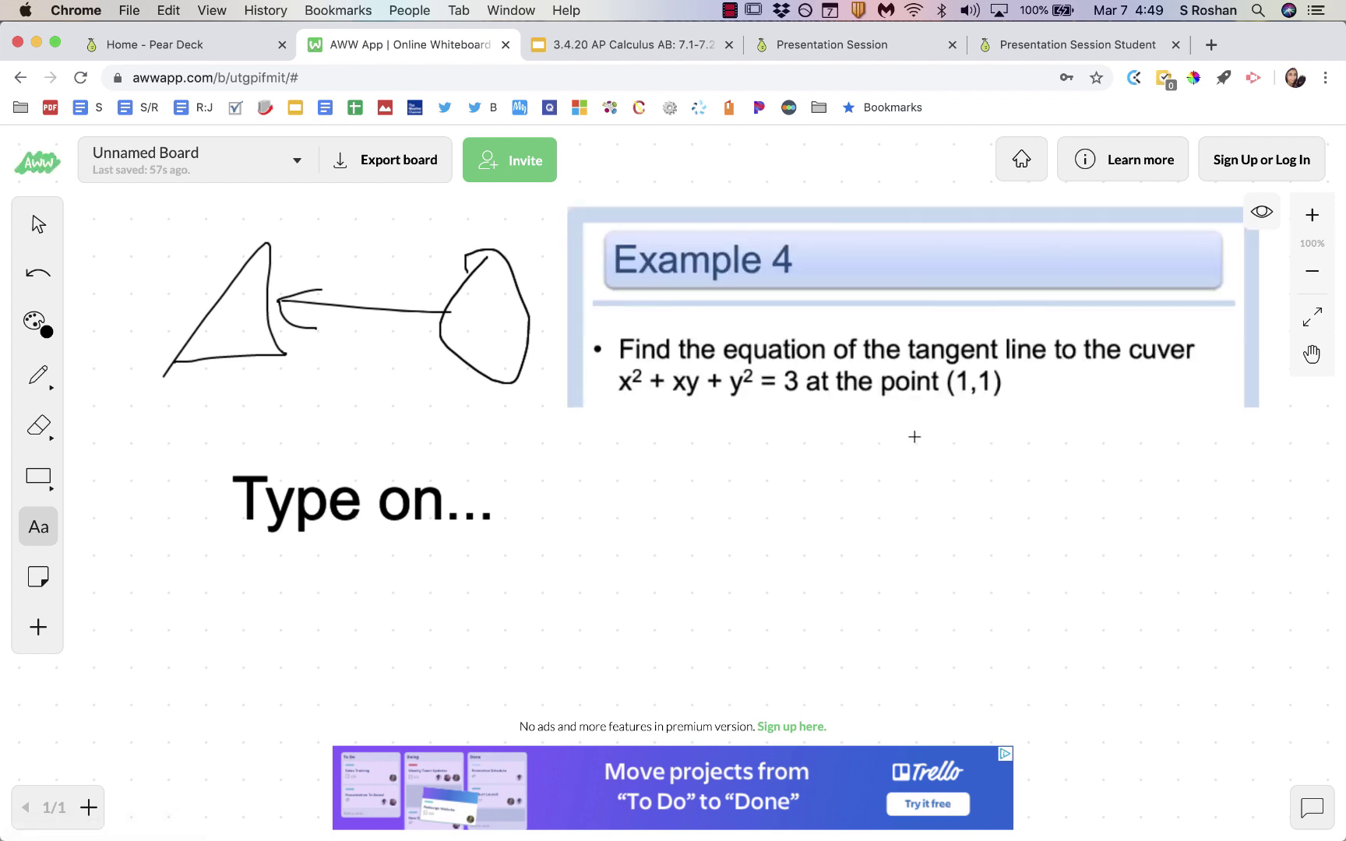
Underline the equation x² + xy + y² = 3 and circle the point (1,1) in red
click(38, 374)
drag(624, 395, 793, 394)
mouse_move(955, 403)
mouse_down()
mouse_move(1013, 364)
mouse_move(939, 390)
mouse_move(956, 411)
mouse_up()
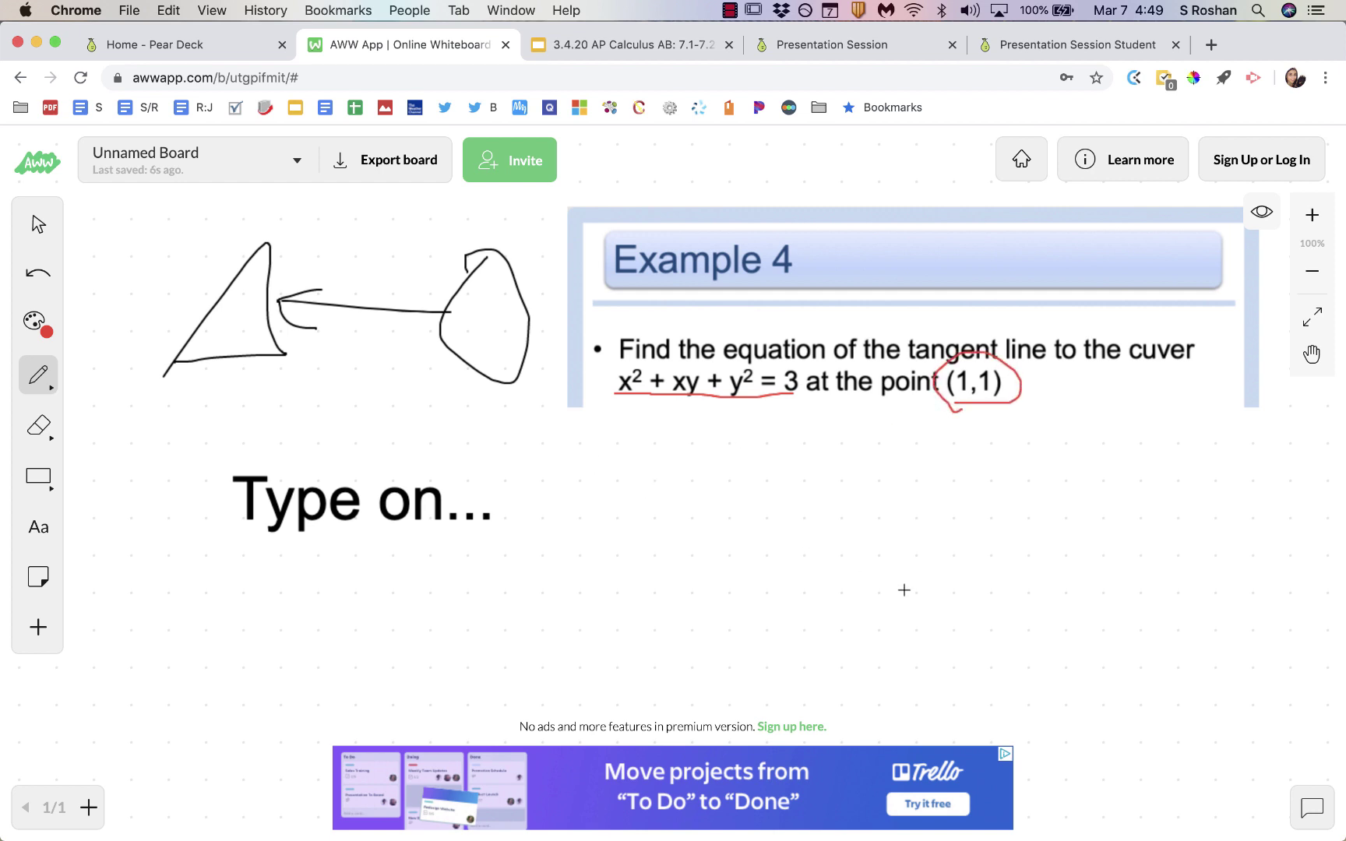